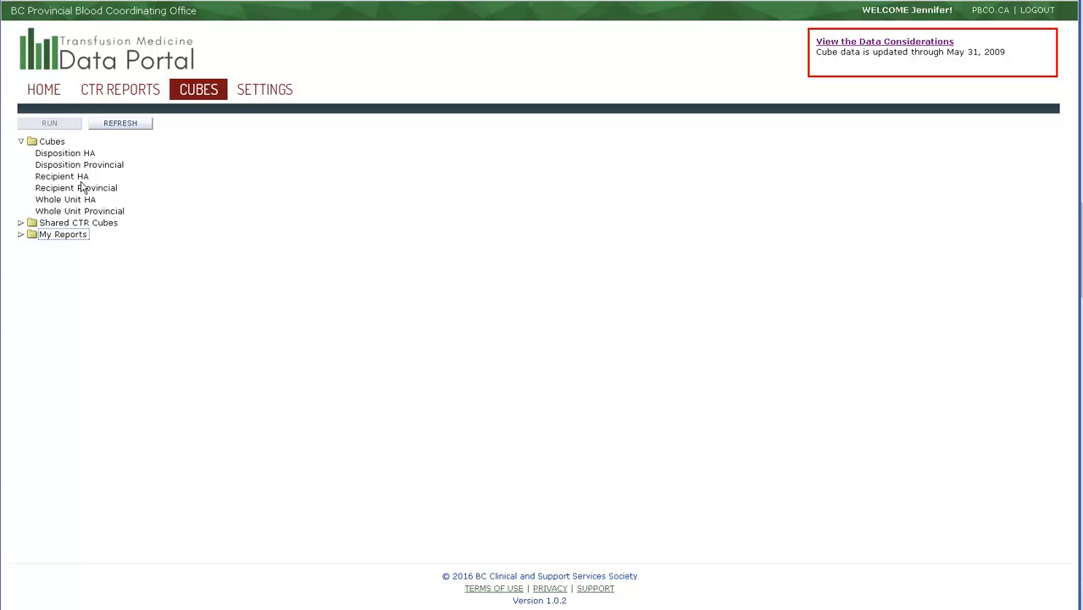
Run the Recipient HA cube and set its date range from 01 jan 2007 to 31 jan 2007.
left_click(80, 178)
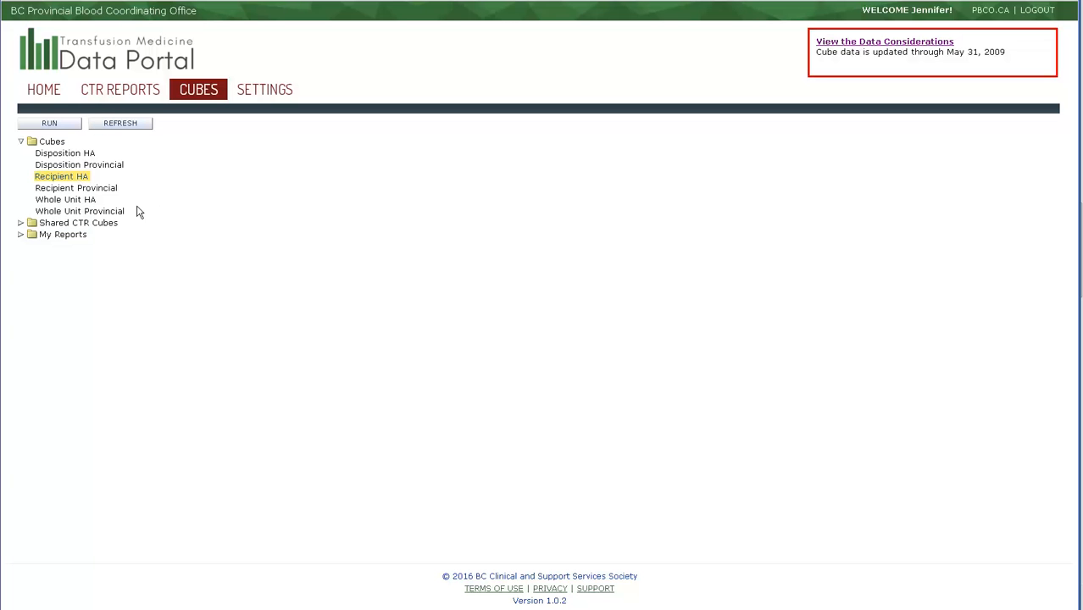
left_click(49, 124)
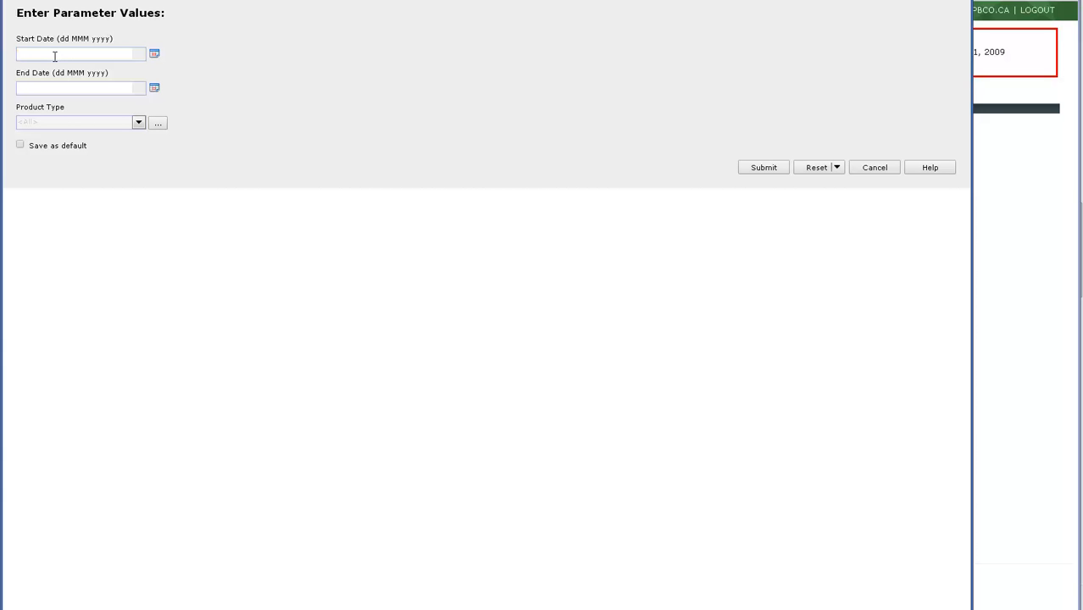
type("01 jan 2007")
key("Tab")
type("31 jan 2007")
Try limiting the product type to Component and remove it again from the selected values.
left_click(157, 123)
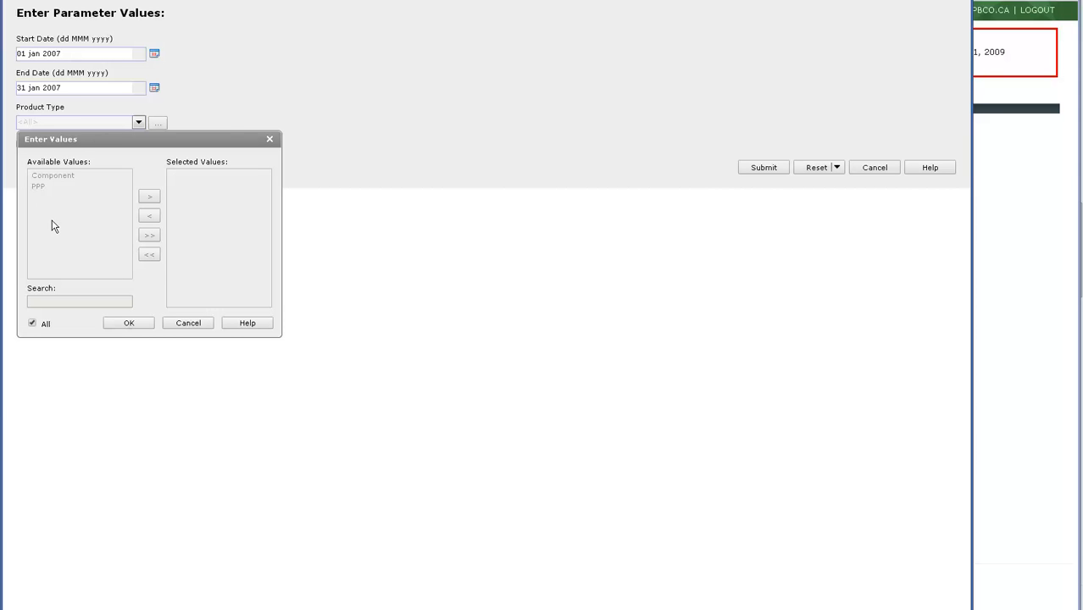
left_click(33, 324)
left_click(56, 175)
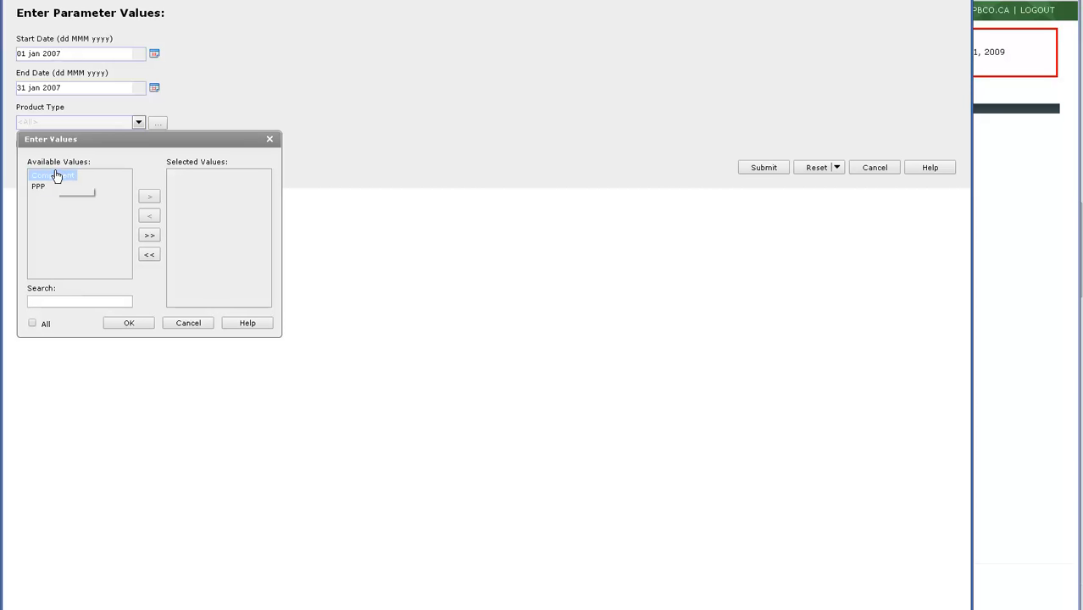
left_click(148, 197)
left_click(217, 182)
left_click(178, 178)
left_click(149, 216)
Set the product type back to All and submit the report parameters.
left_click(32, 323)
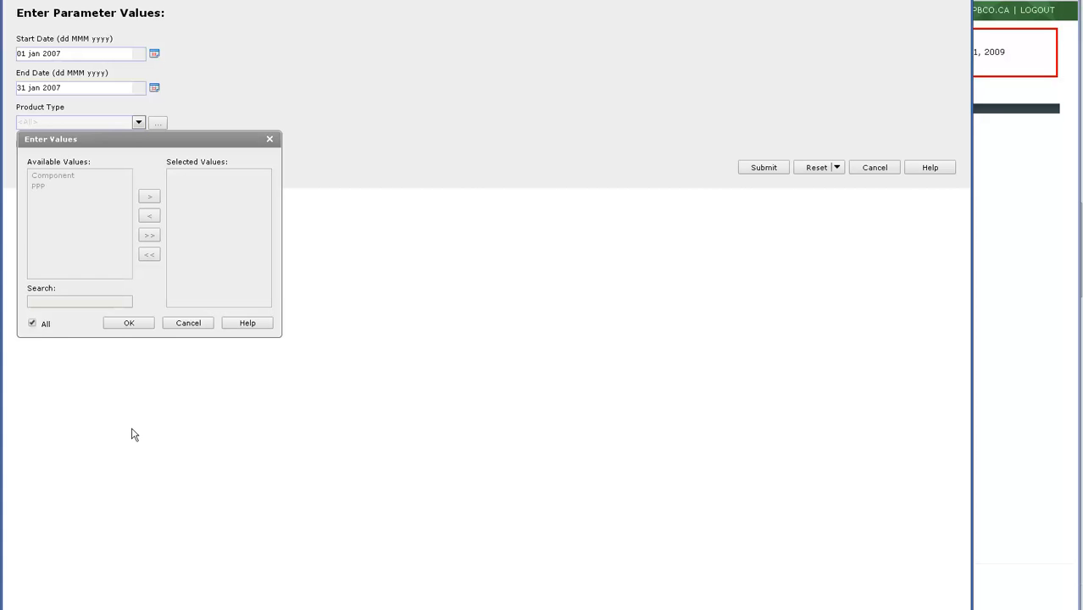
left_click(133, 325)
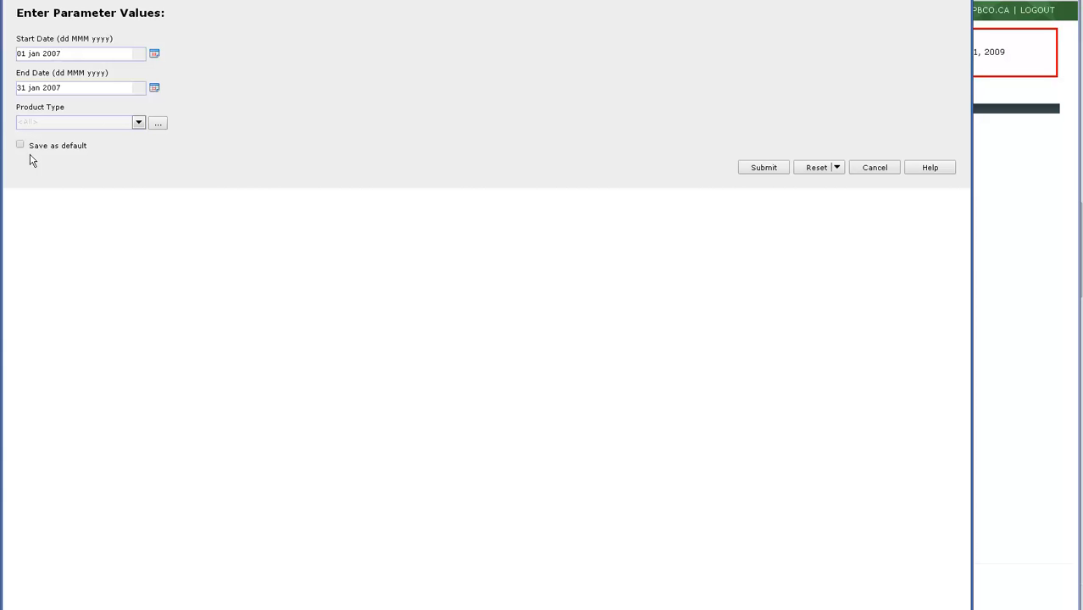
left_click(759, 169)
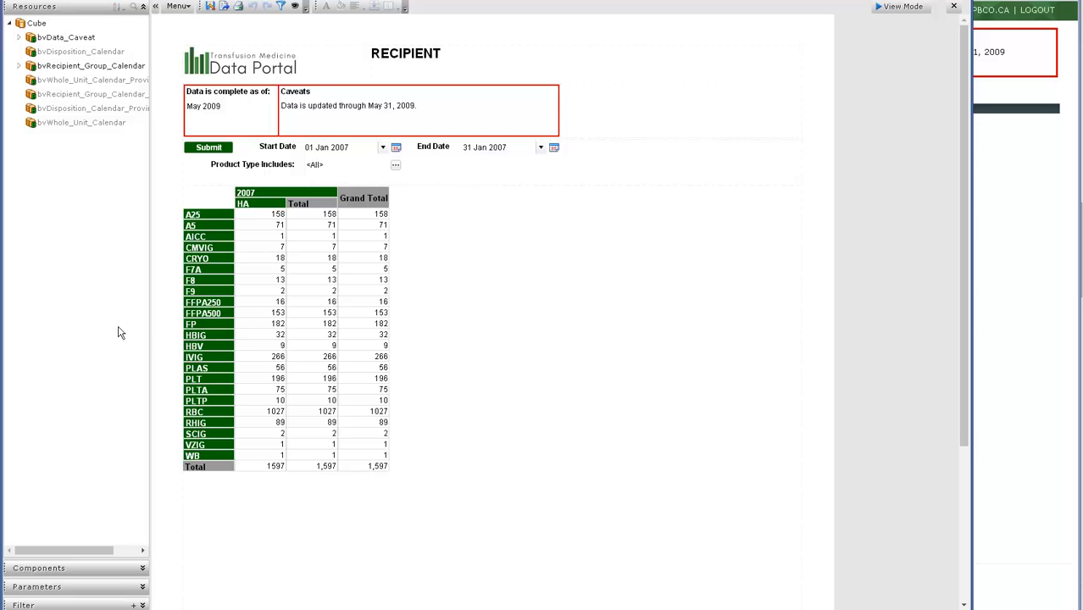
Examine the fields available in the recipient cube and which of them the table already uses.
left_click(392, 459)
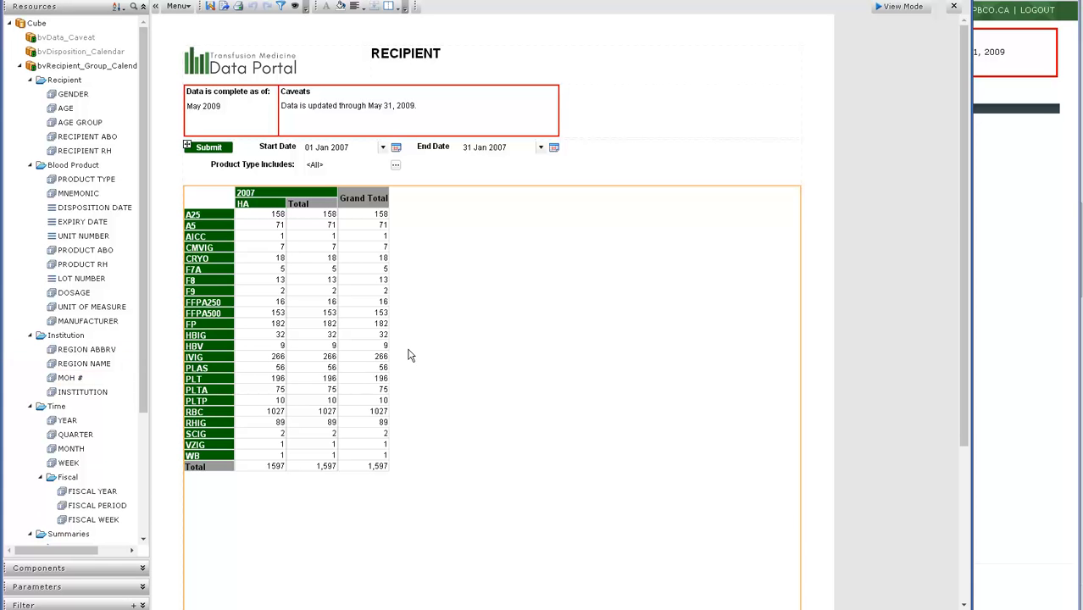
left_click_drag(139, 274, 140, 407)
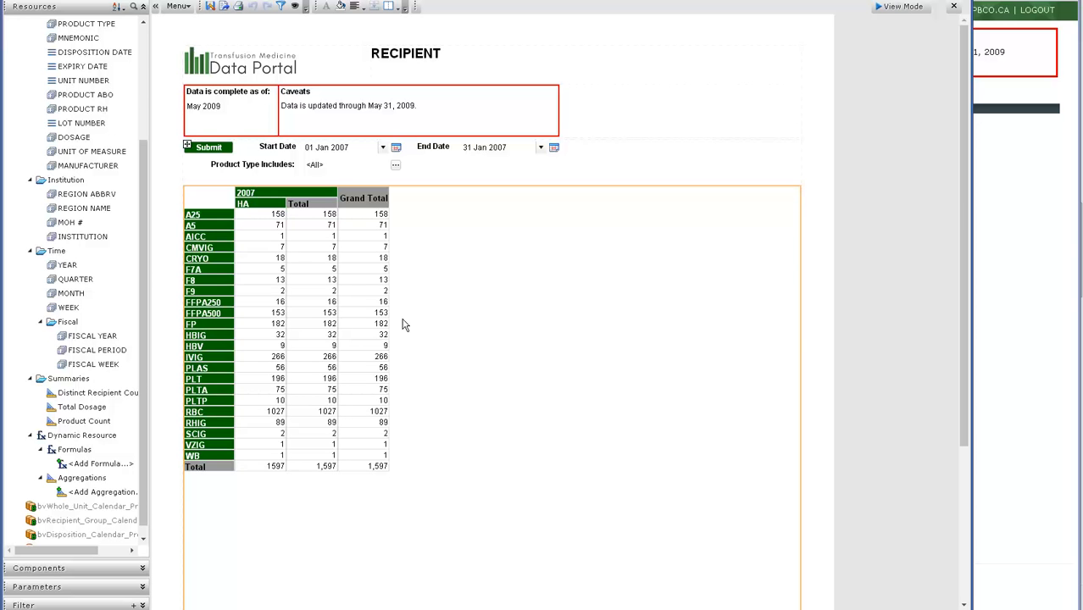
left_click(167, 315)
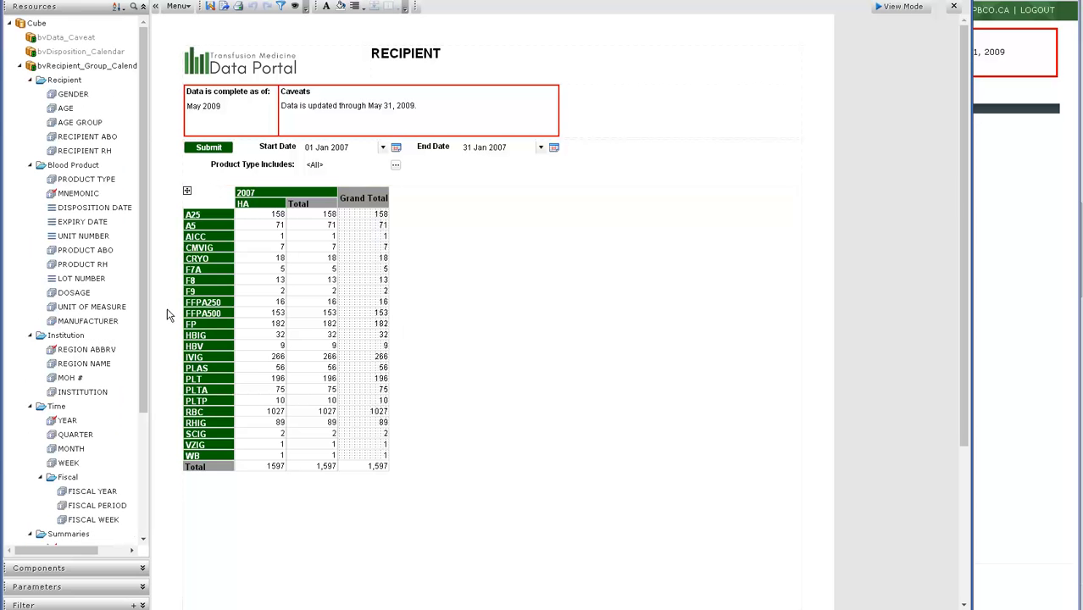
scroll(119, 424, "down", 5)
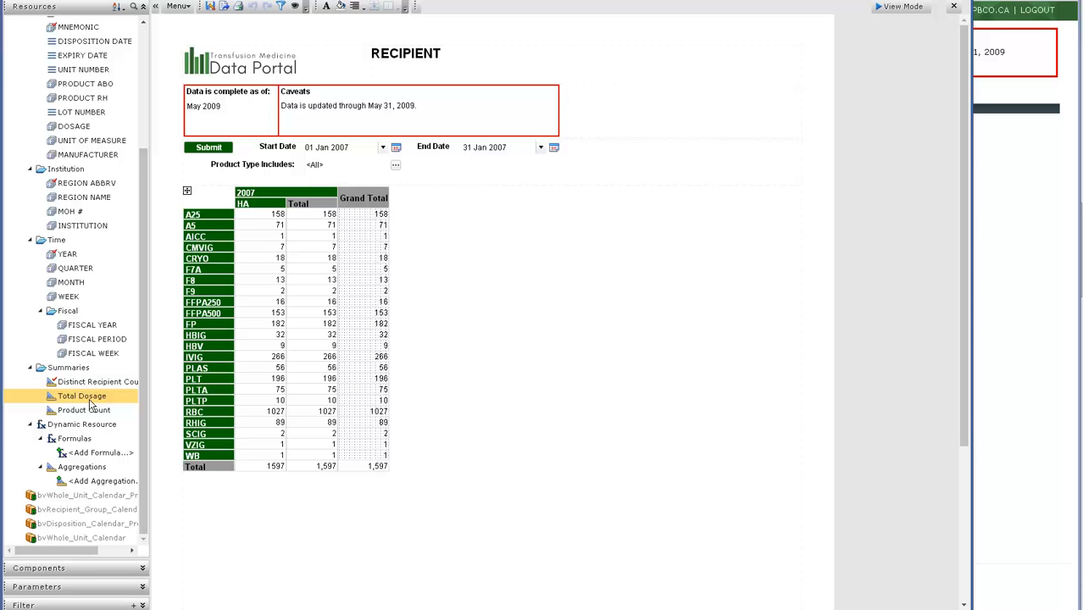
Add the RECIPIENT ABO field as a column group beneath the HA header of the table.
left_click(440, 350)
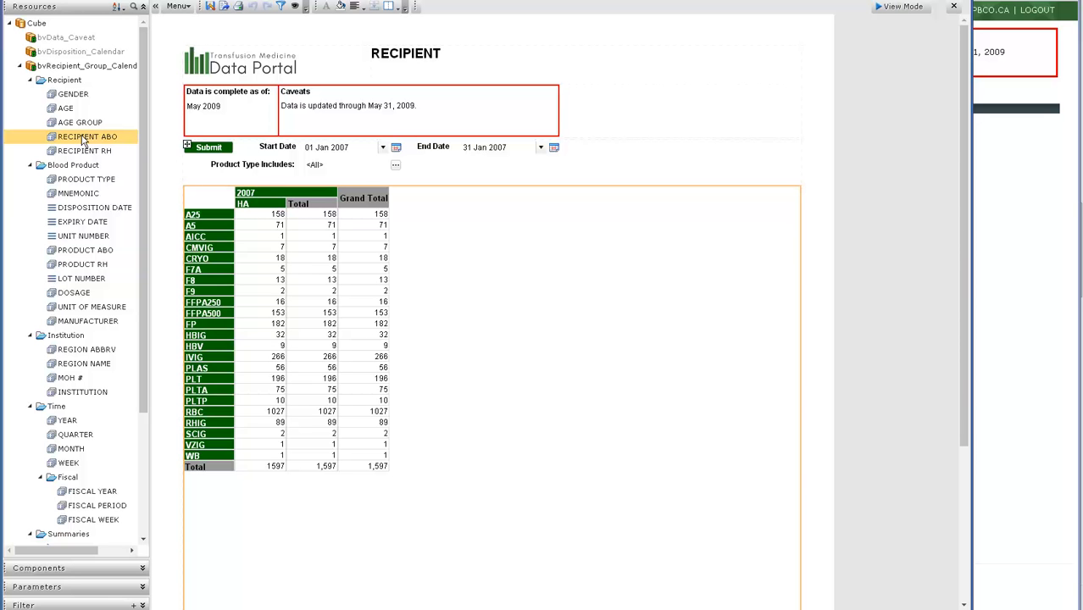
left_click_drag(84, 142, 243, 214)
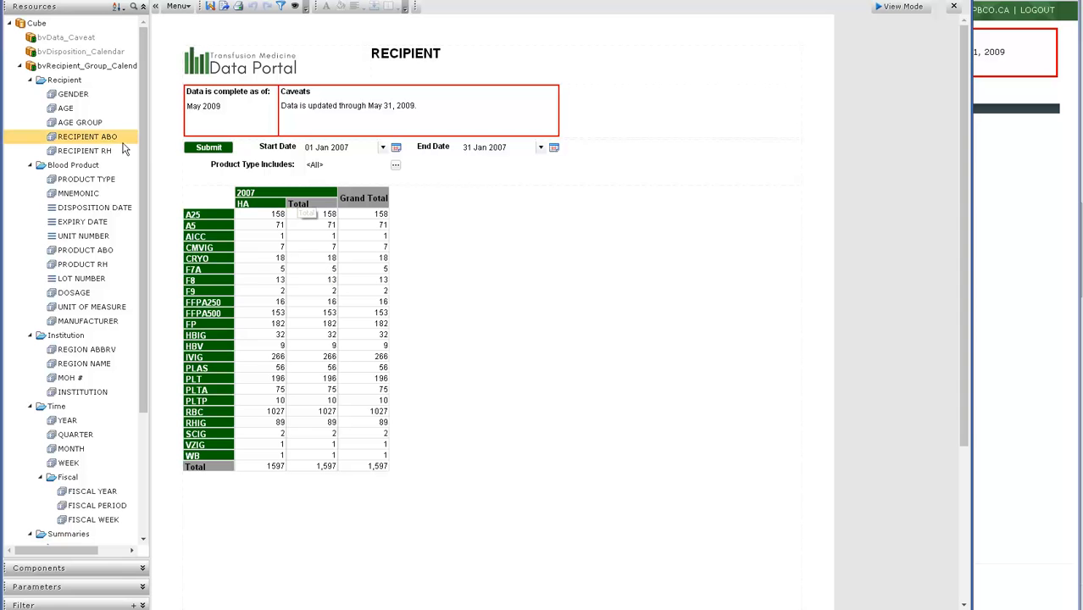
left_click_drag(93, 143, 239, 211)
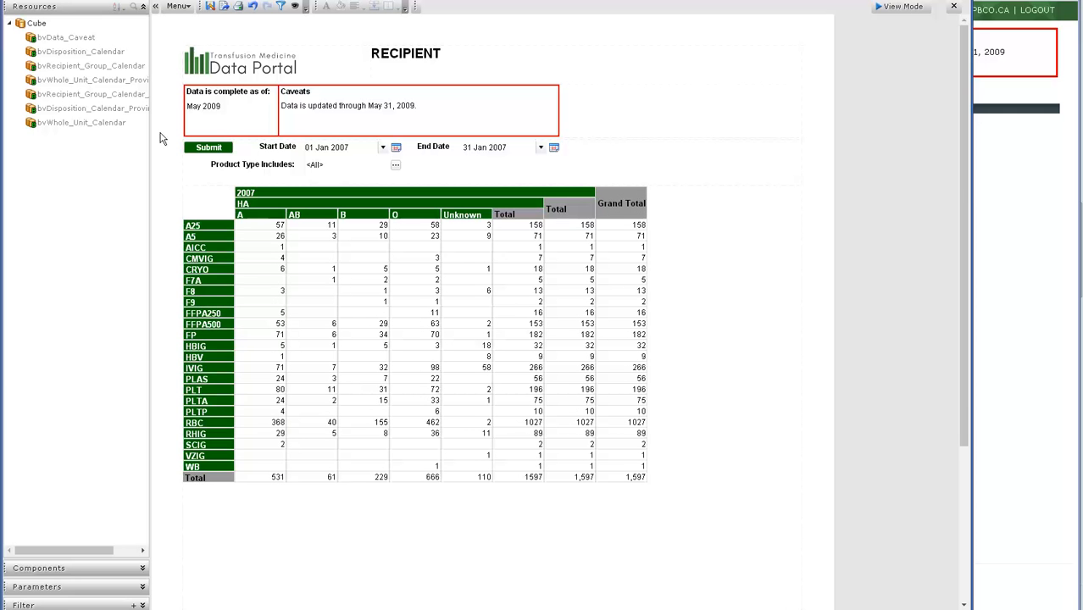
Add the RECIPIENT RH field as a column group beneath the recipient ABO headers.
left_click(683, 369)
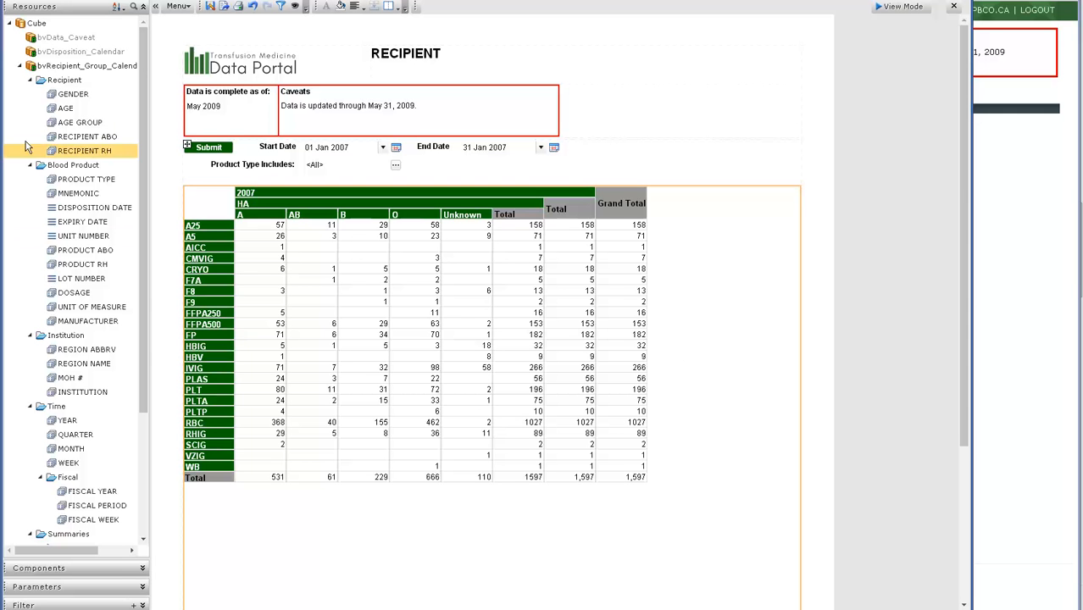
left_click_drag(70, 150, 251, 217)
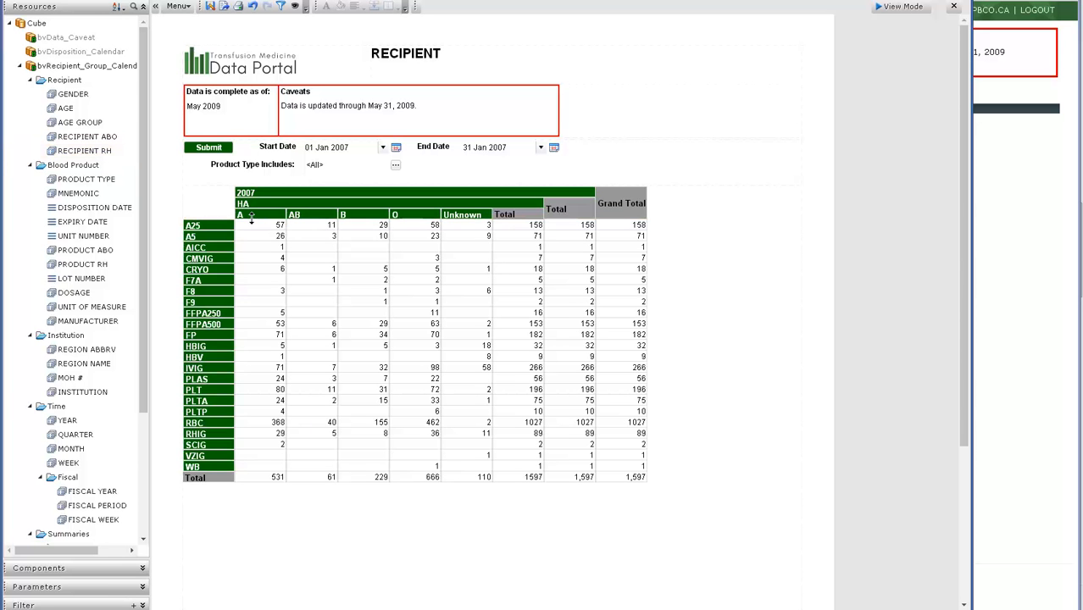
left_click_drag(84, 150, 242, 223)
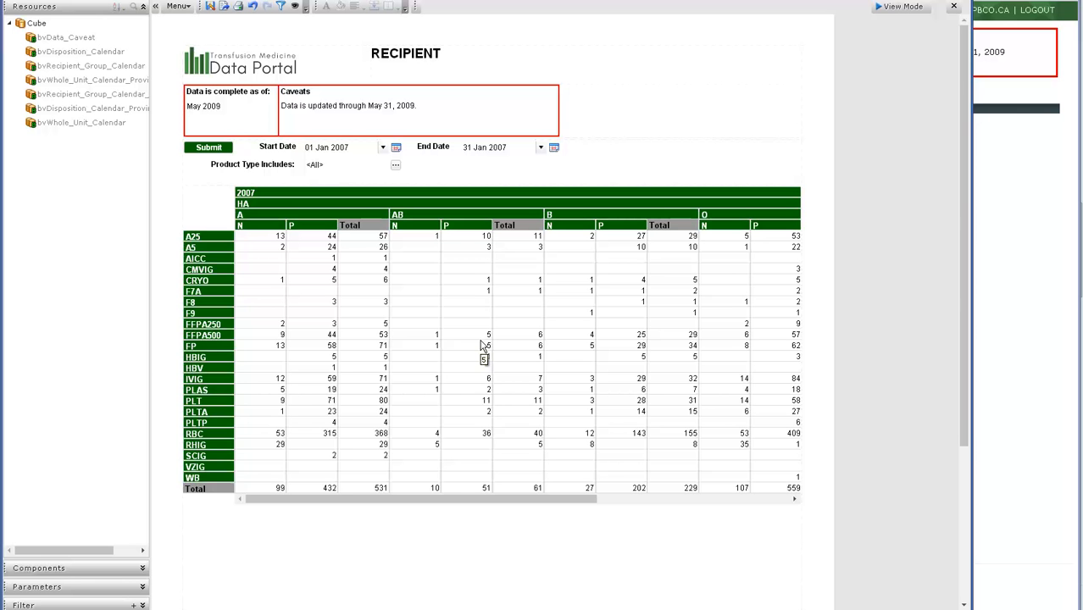
Add the PRODUCT ABO field as a row group beside the product mnemonics.
left_click_drag(523, 496, 790, 505)
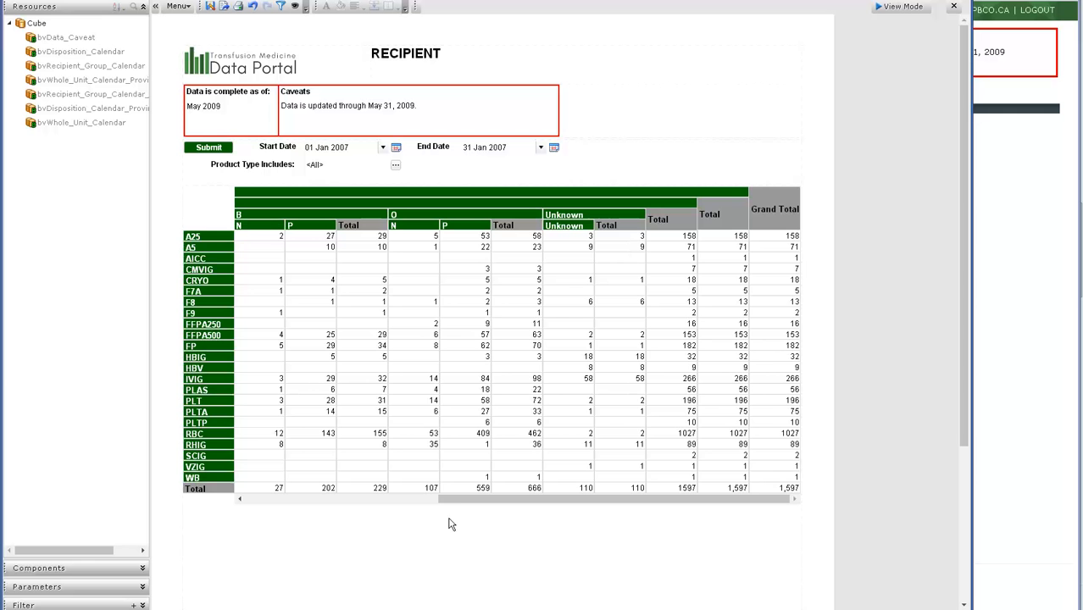
left_click_drag(454, 505, 531, 502)
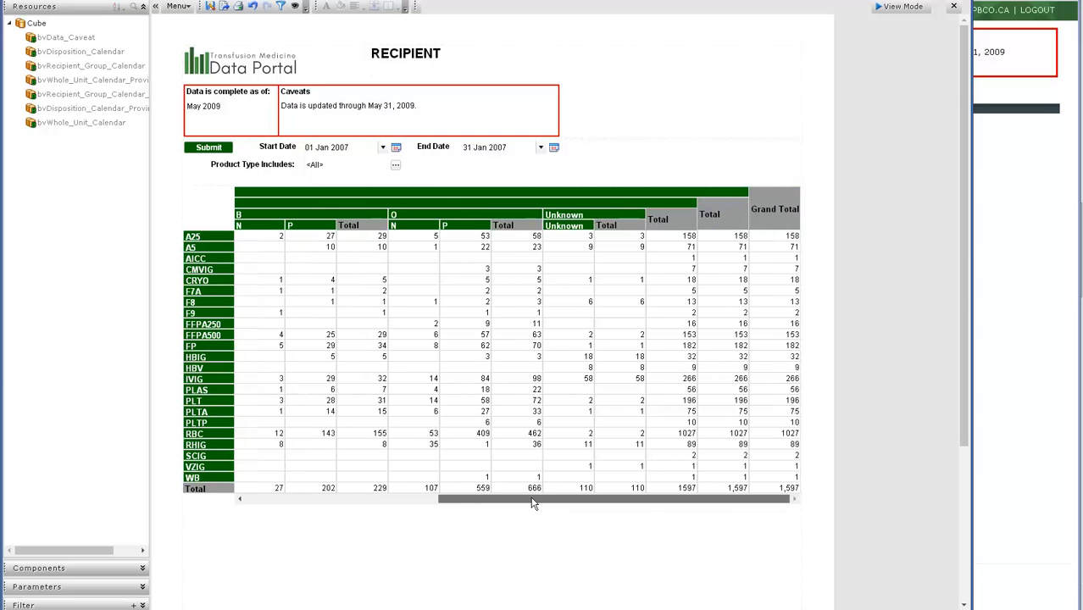
left_click_drag(460, 501, 224, 489)
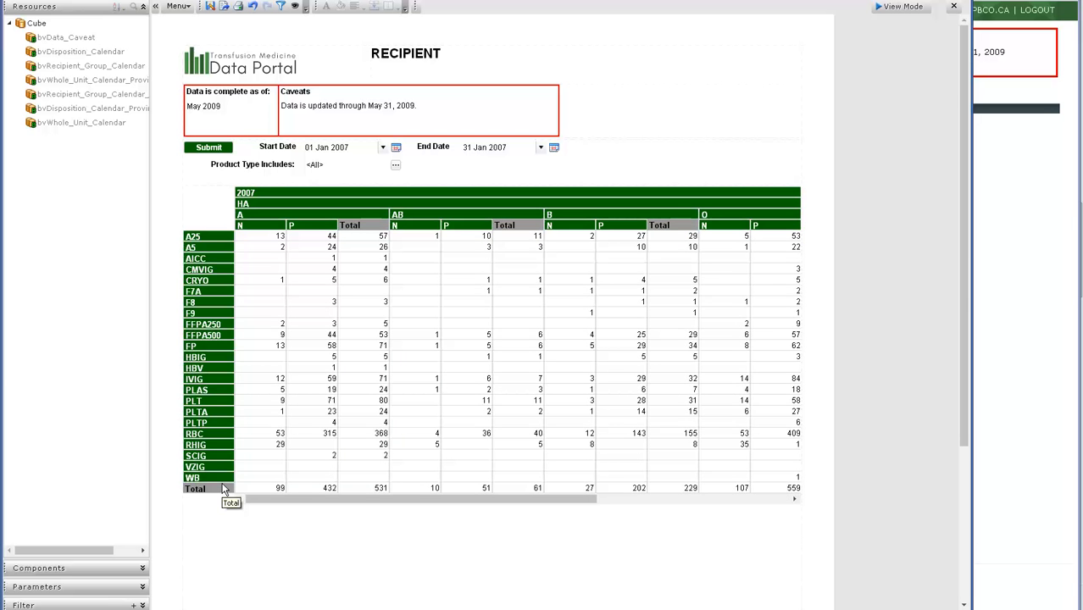
left_click(236, 557)
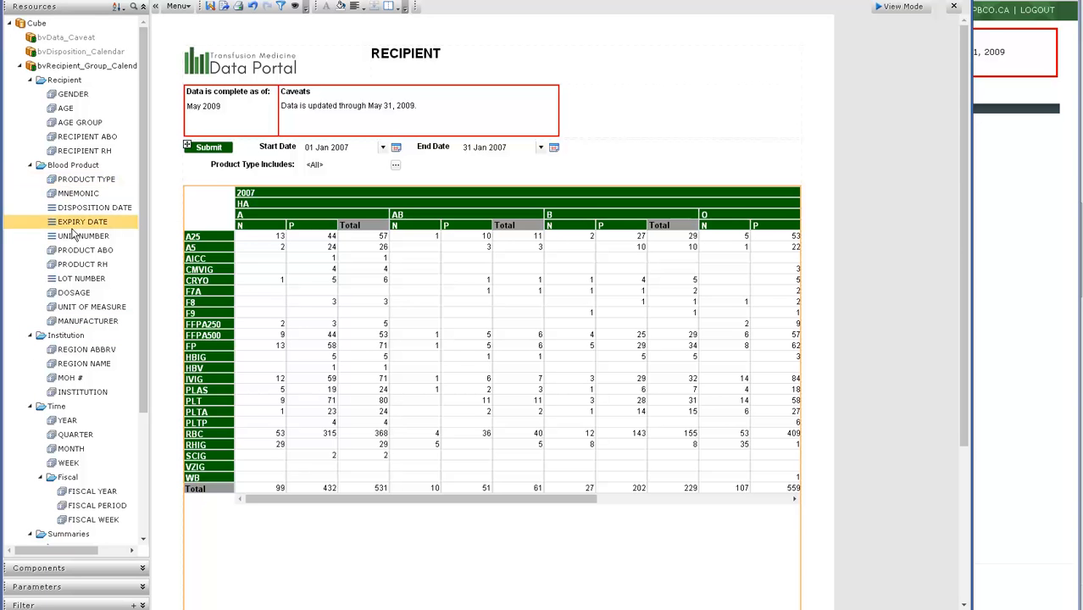
left_click_drag(74, 251, 228, 277)
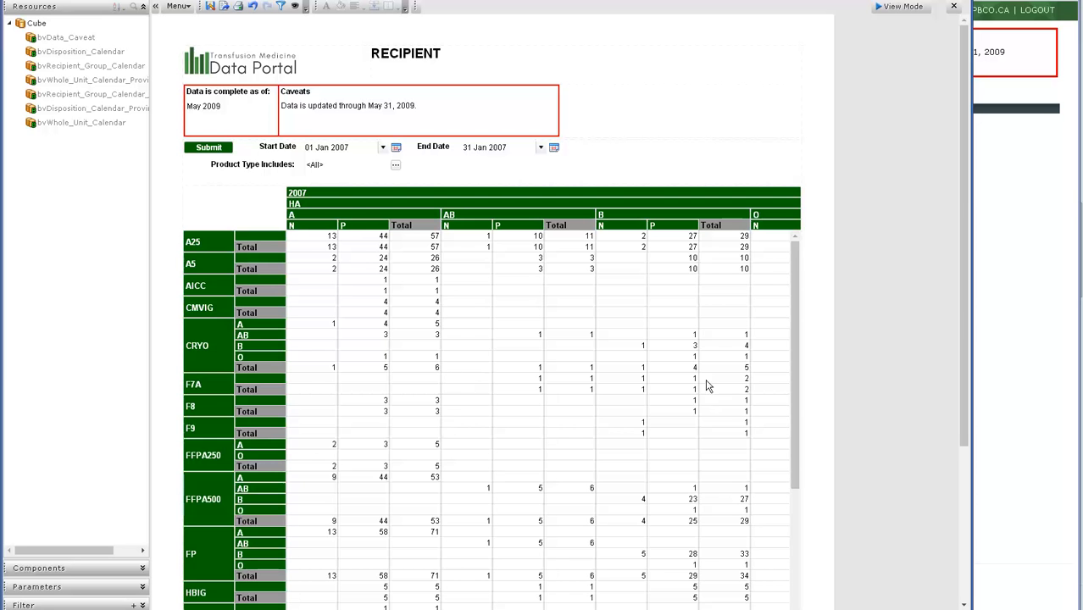
Restrict the report's product type from all values to Component only.
left_click_drag(794, 273, 795, 309)
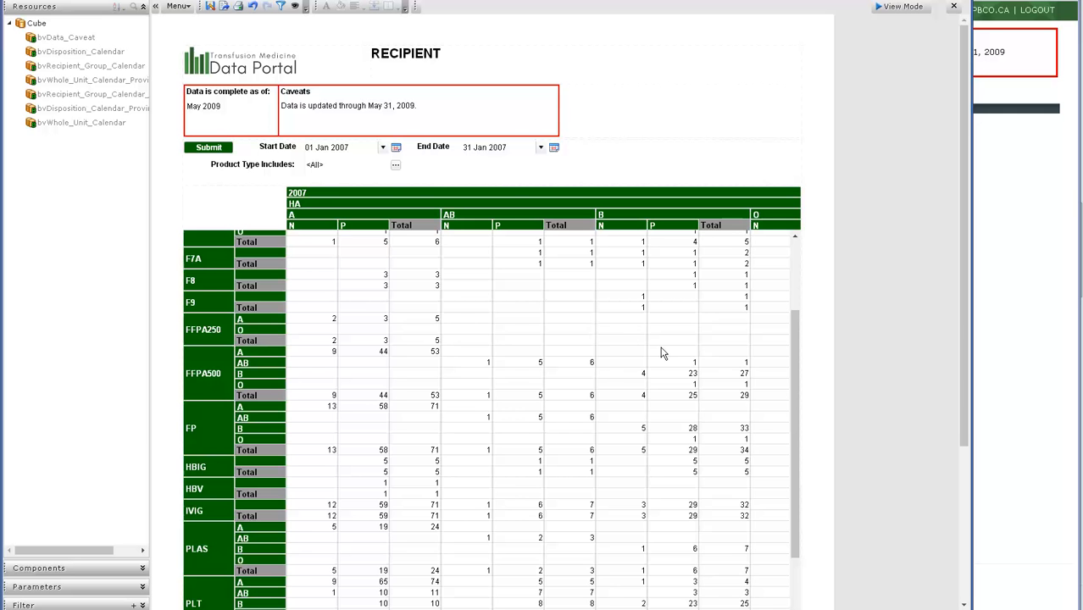
left_click_drag(798, 329, 797, 252)
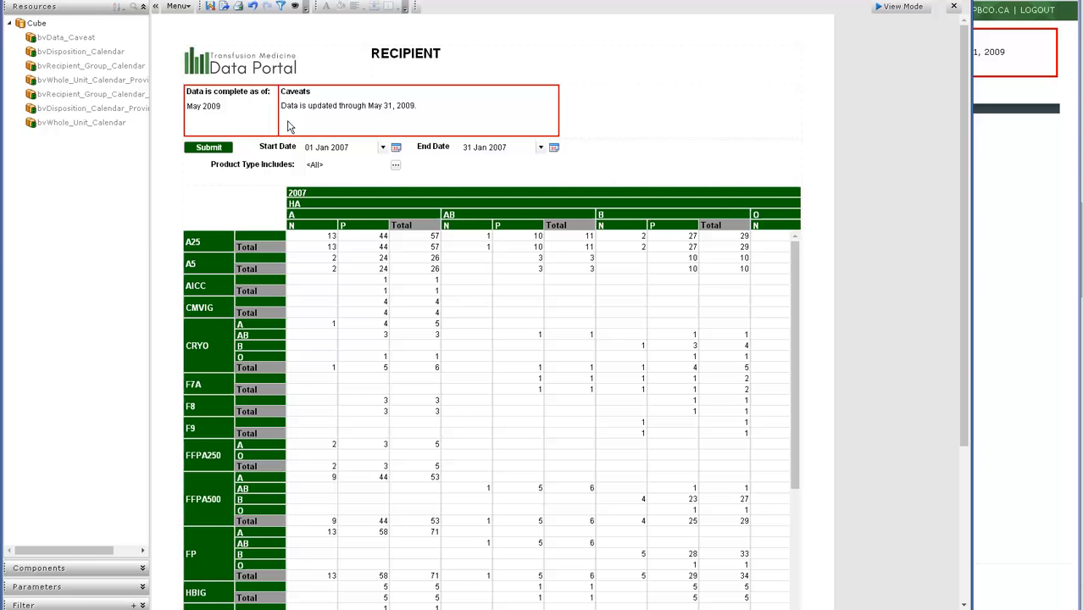
left_click(396, 168)
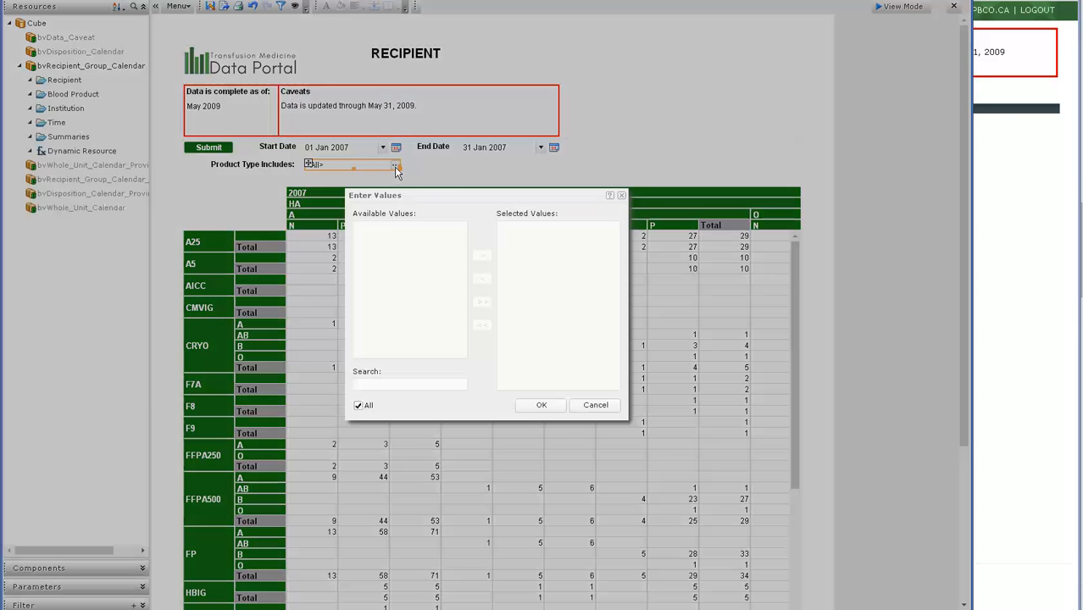
left_click(357, 406)
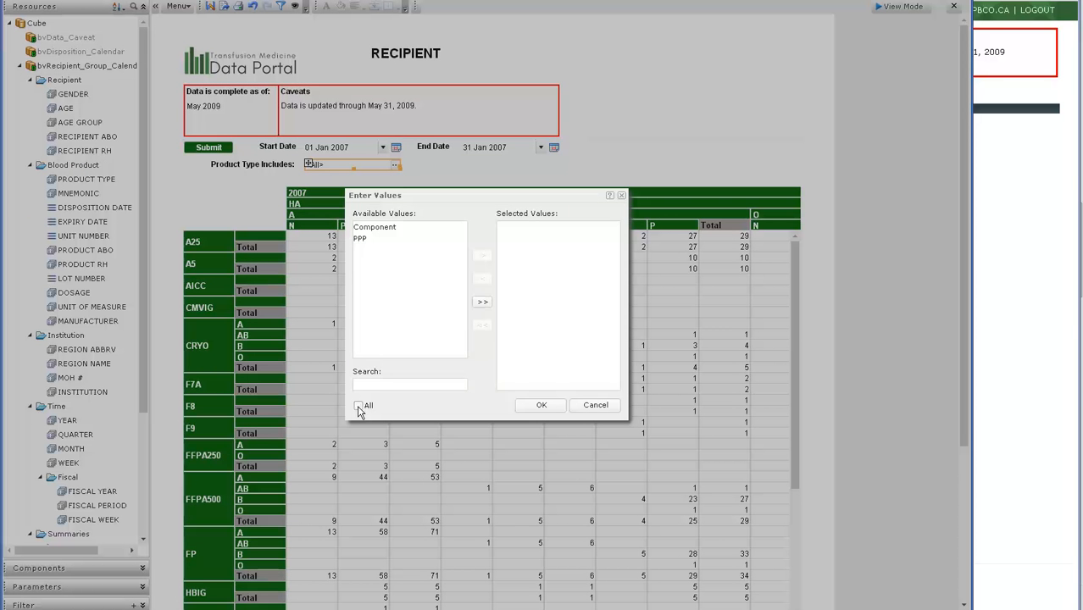
left_click(382, 231)
left_click(482, 255)
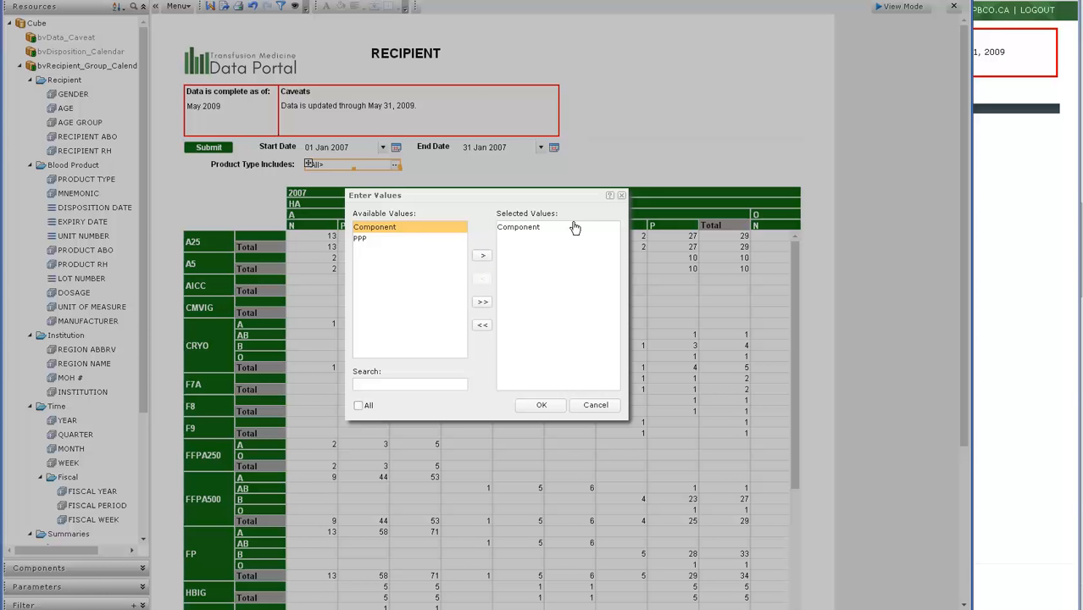
left_click(537, 405)
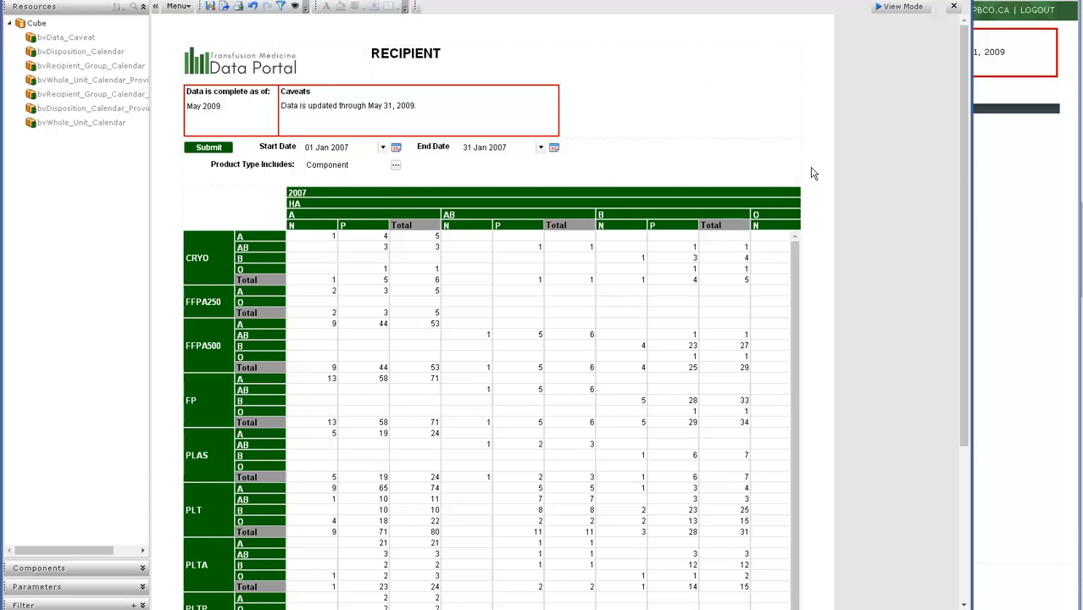
Examine which fields the table uses and where its PRODUCT ABO rows and RECIPIENT ABO columns sit.
left_click(223, 212)
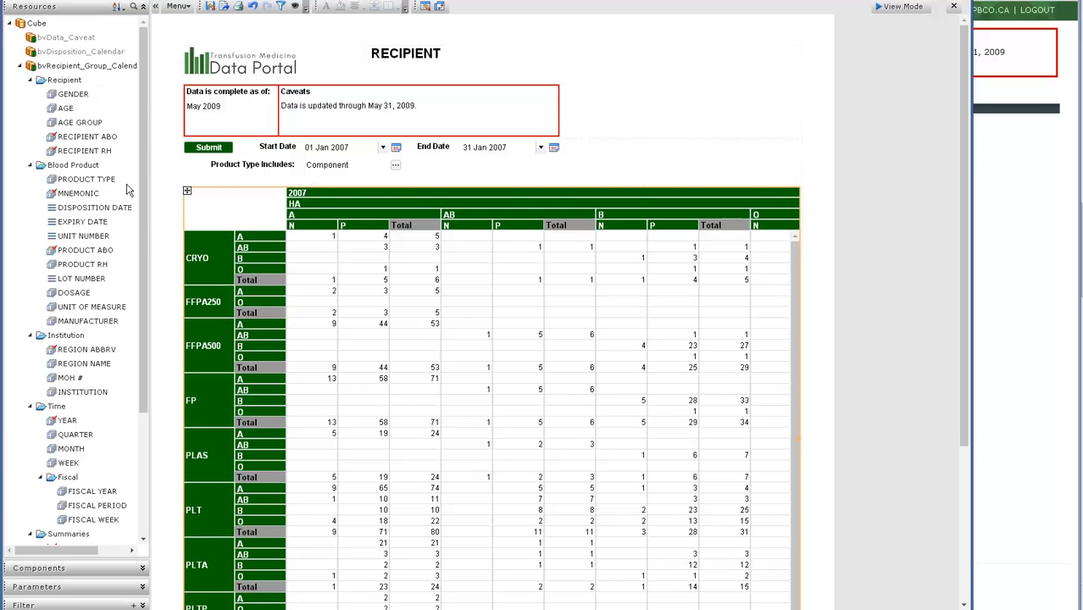
double_click(78, 142)
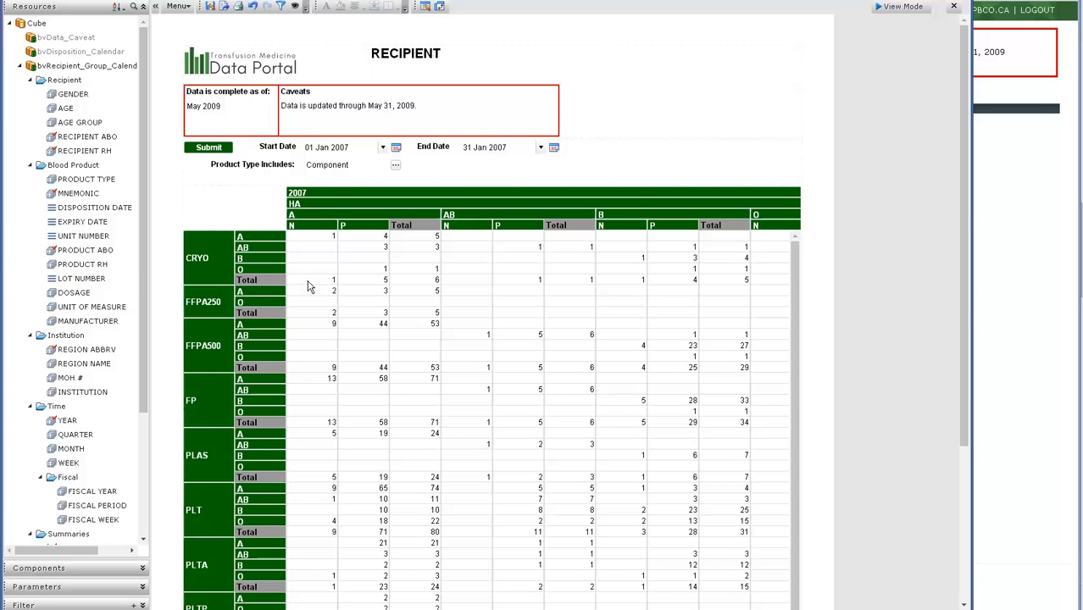
left_click_drag(255, 251, 256, 251)
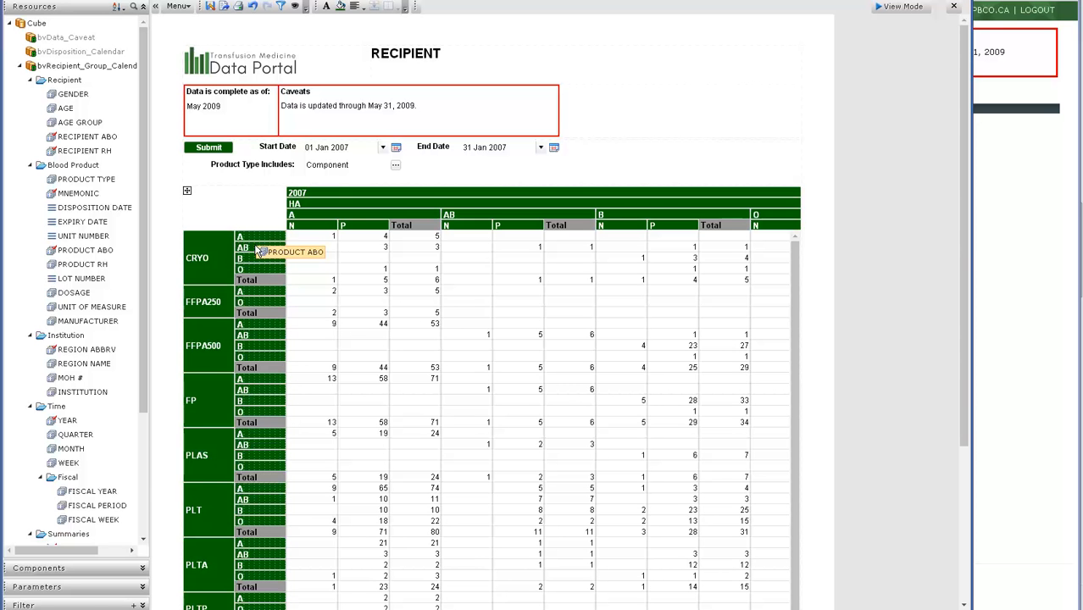
left_click_drag(257, 252, 256, 248)
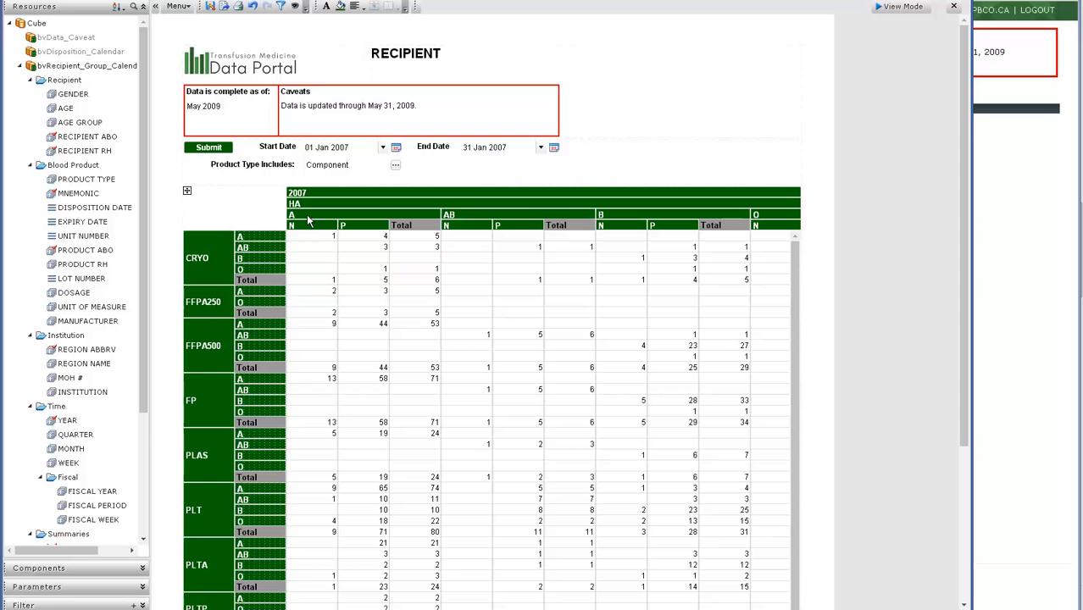
left_click_drag(307, 216, 307, 219)
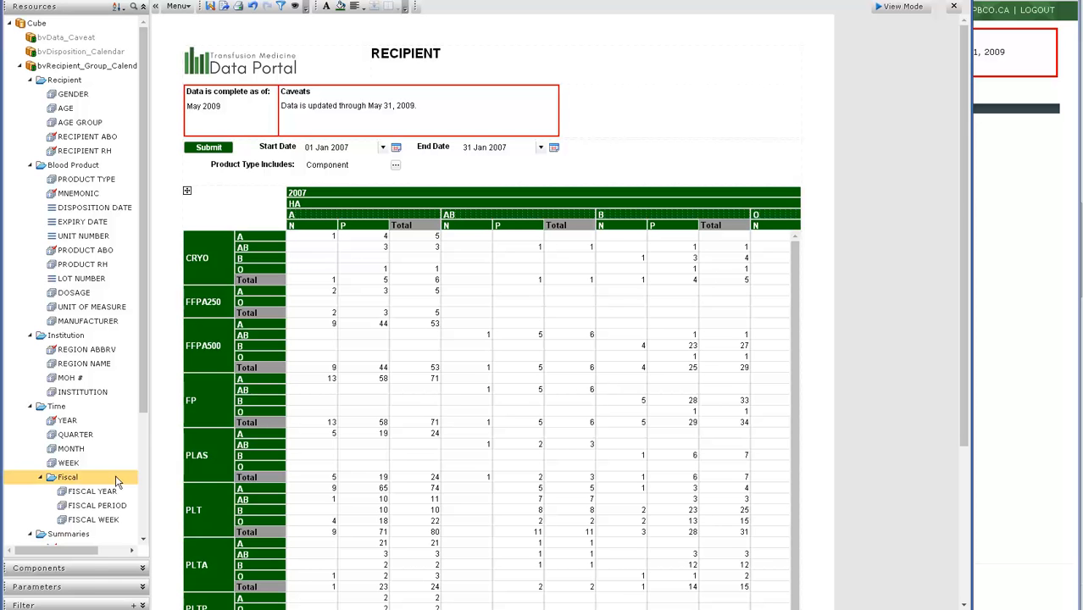
Add a filter on the MNEMONIC blood product field to the report.
left_click(142, 605)
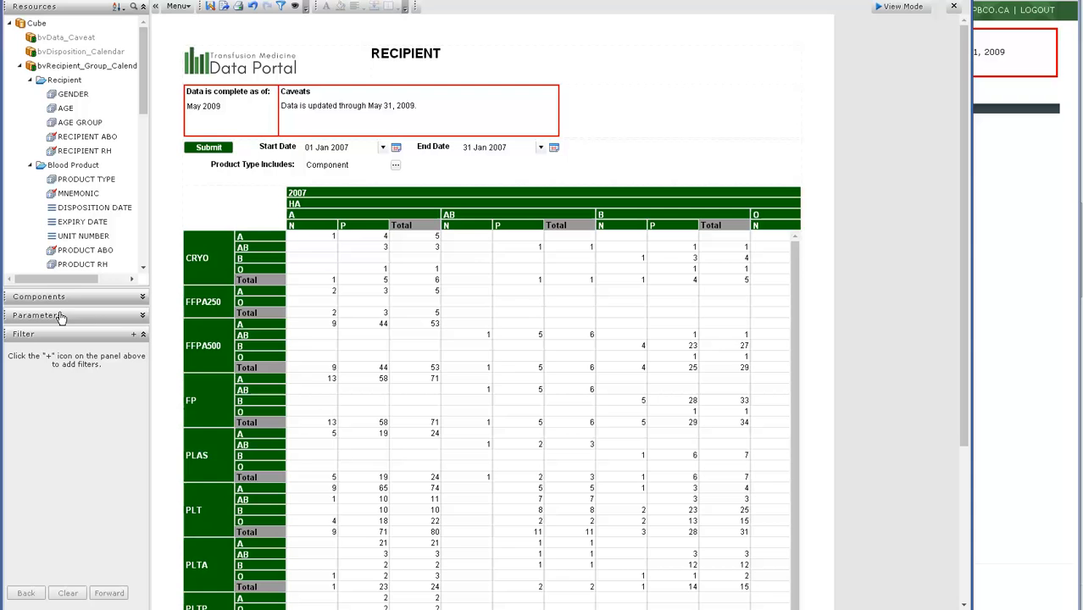
left_click(136, 336)
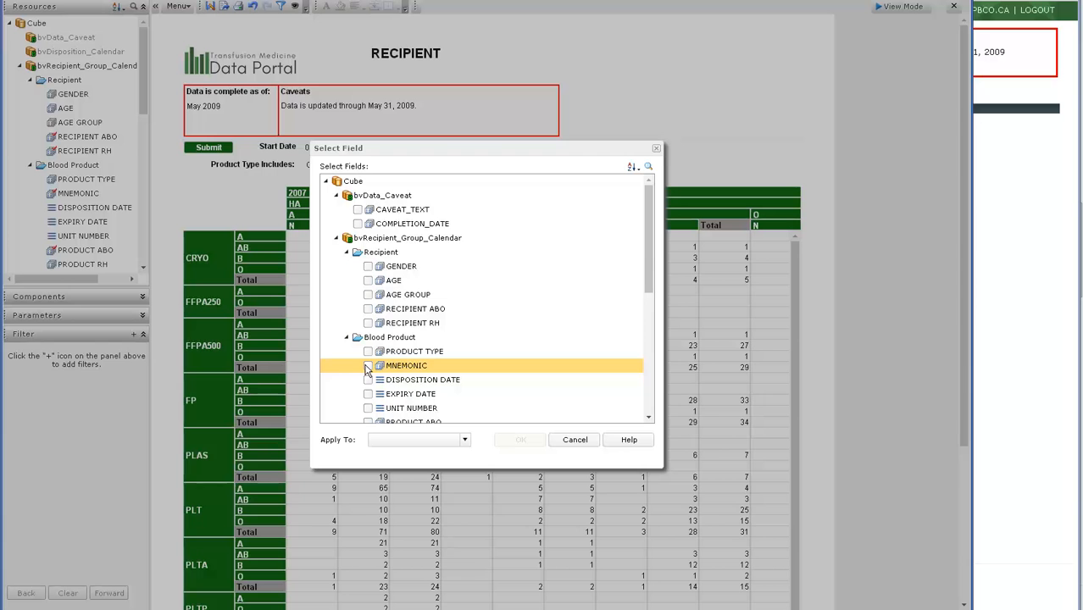
left_click(520, 439)
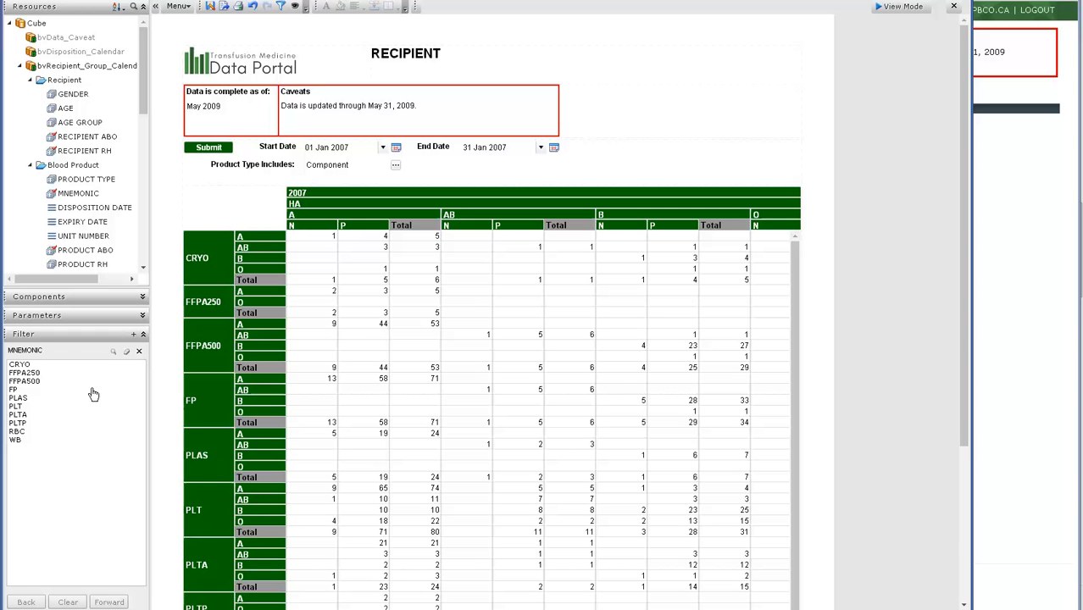
Filter the table to the RBC mnemonic and delete its RECIPIENT RH column group.
left_click(17, 431)
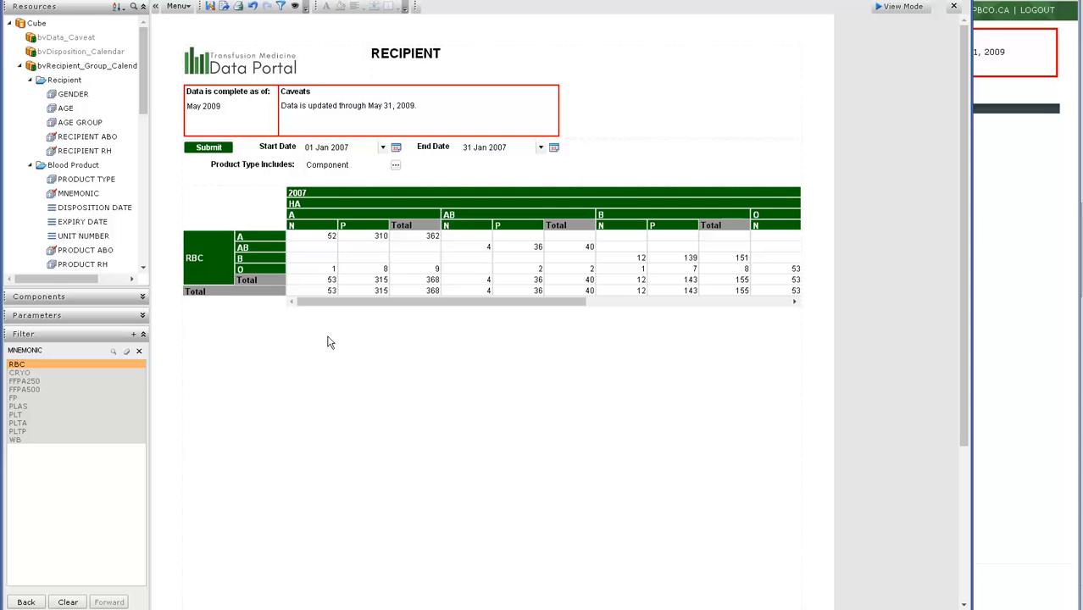
left_click(298, 229)
left_click_drag(299, 231, 22, 127)
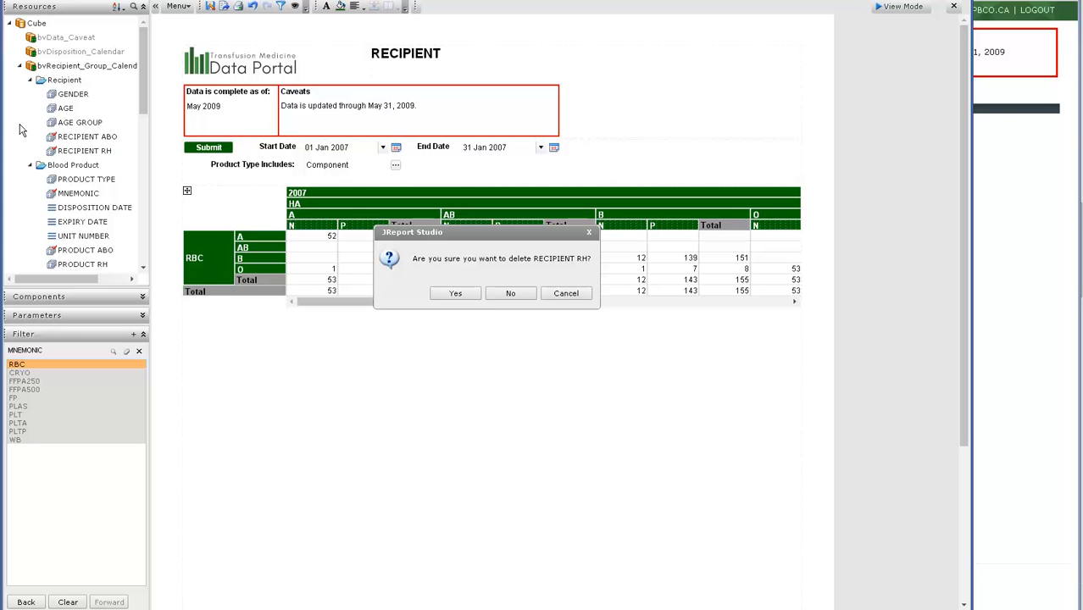
left_click(450, 293)
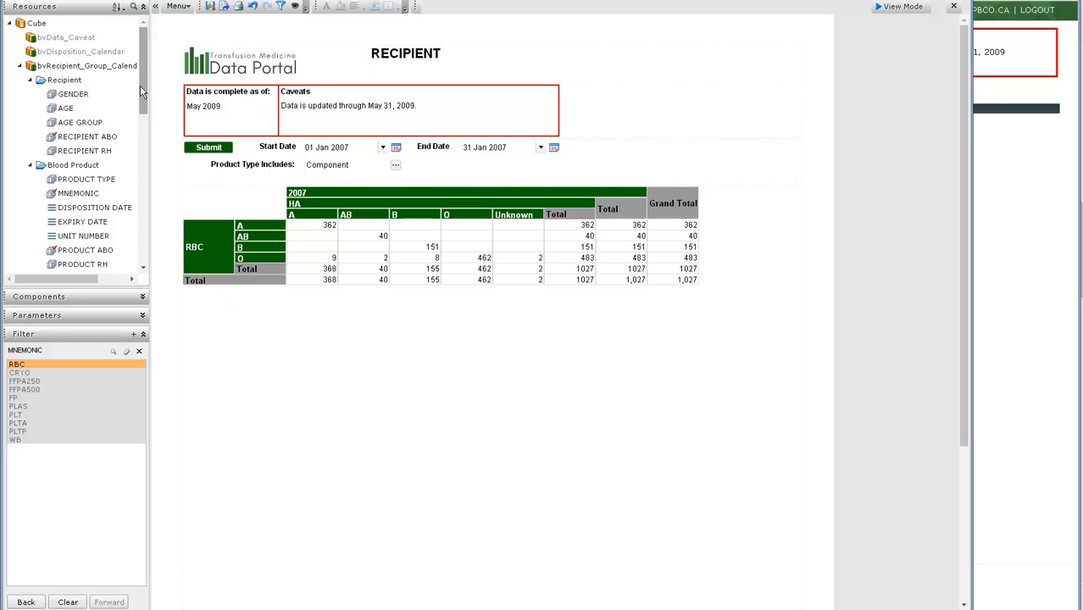
Add the Product Count summary to the table's value cells beneath the distinct recipient count.
left_click_drag(141, 87, 142, 224)
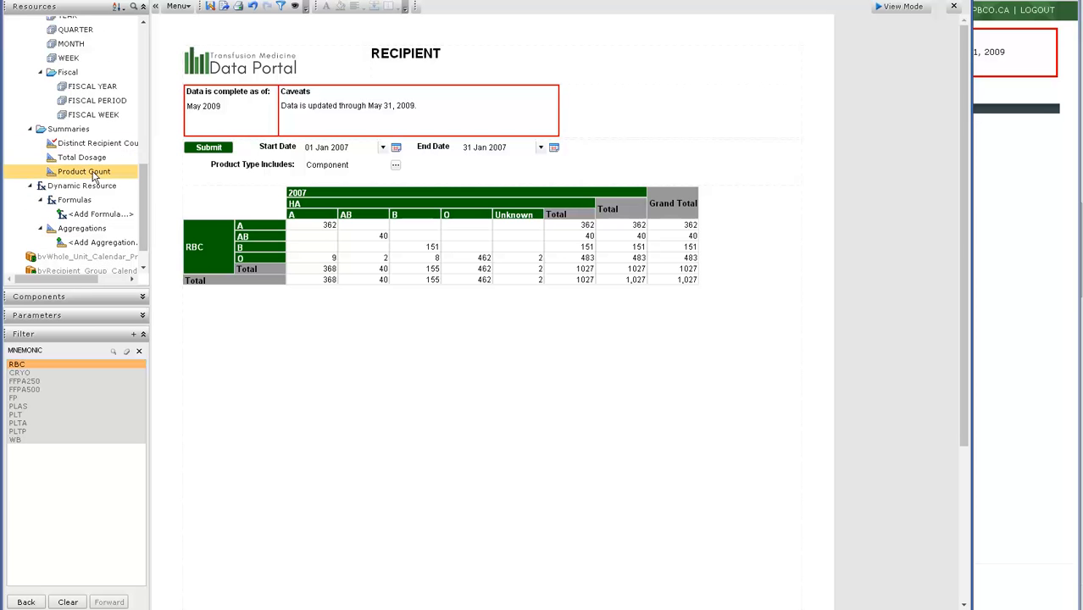
left_click_drag(93, 177, 429, 239)
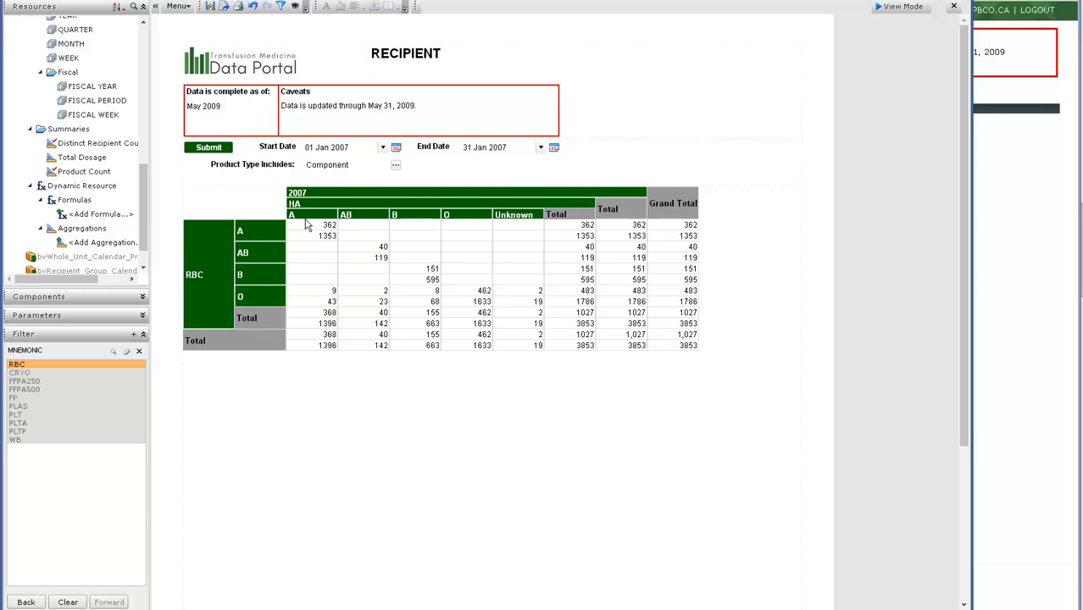
left_click_drag(314, 232, 316, 232)
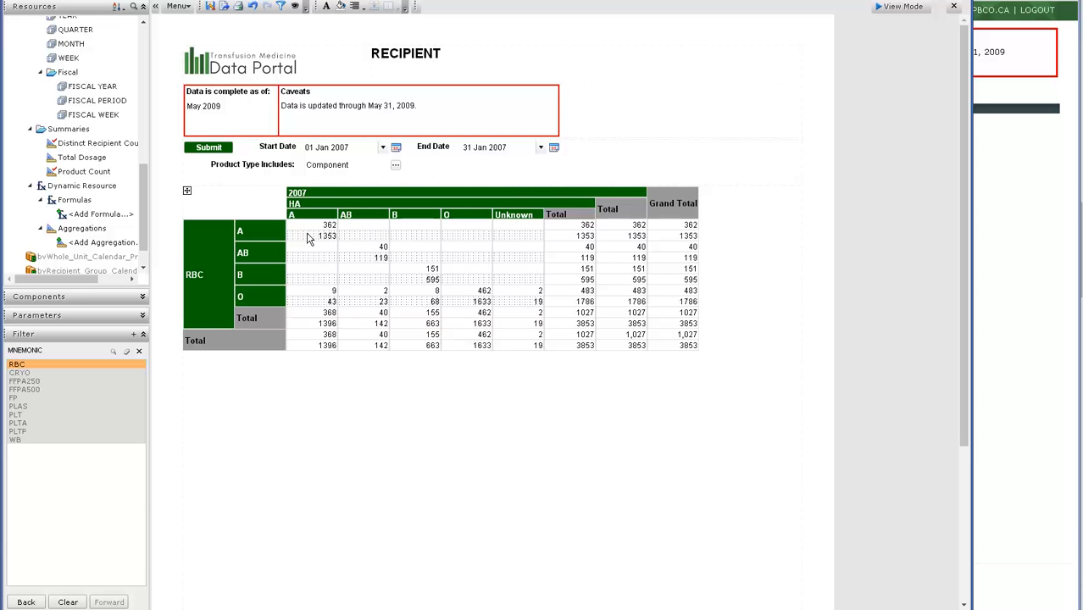
left_click(280, 480)
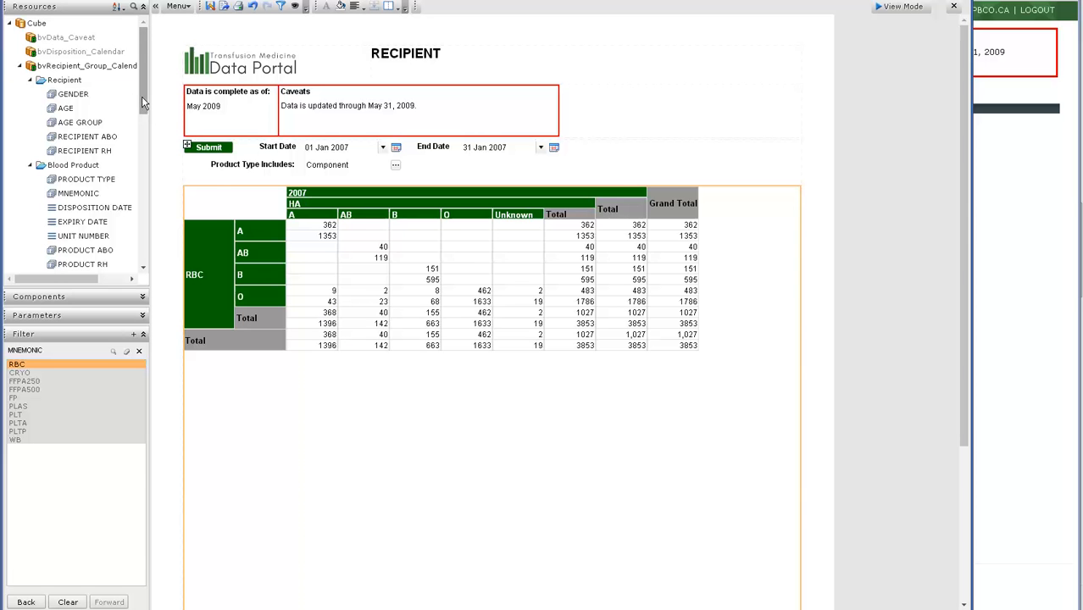
Clear the RBC selection and remove the MNEMONIC filter from the report.
scroll(144, 114, "down", 1)
left_click_drag(144, 114, 164, 249)
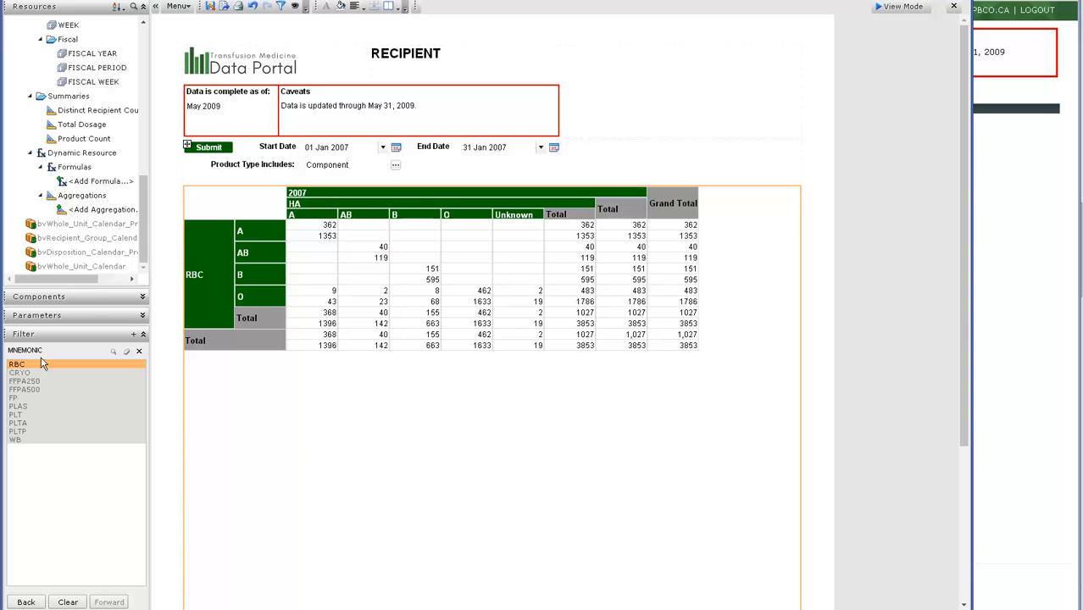
left_click(125, 354)
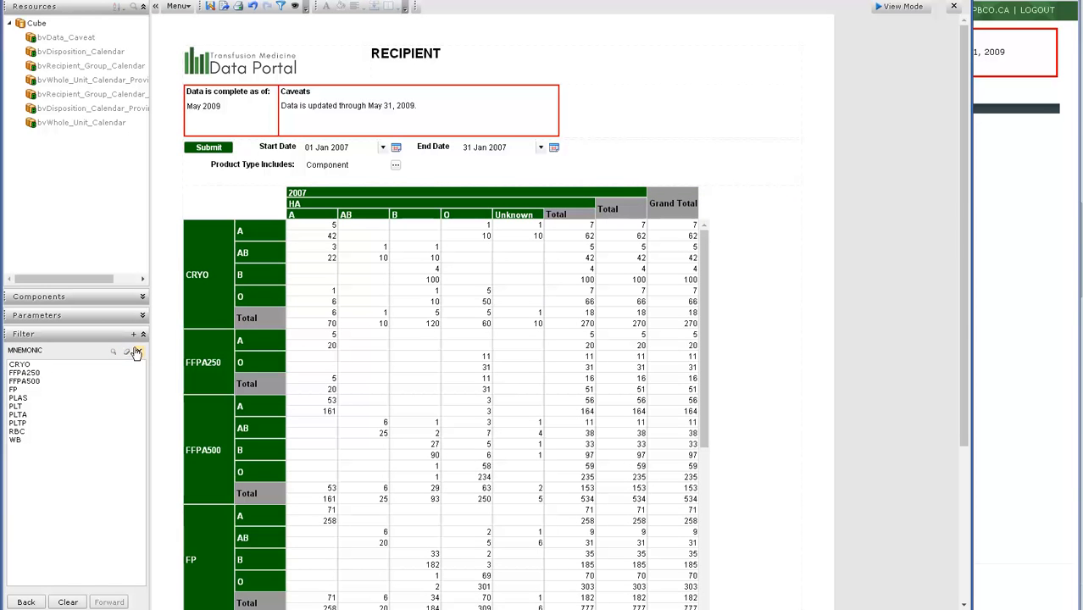
left_click(139, 354)
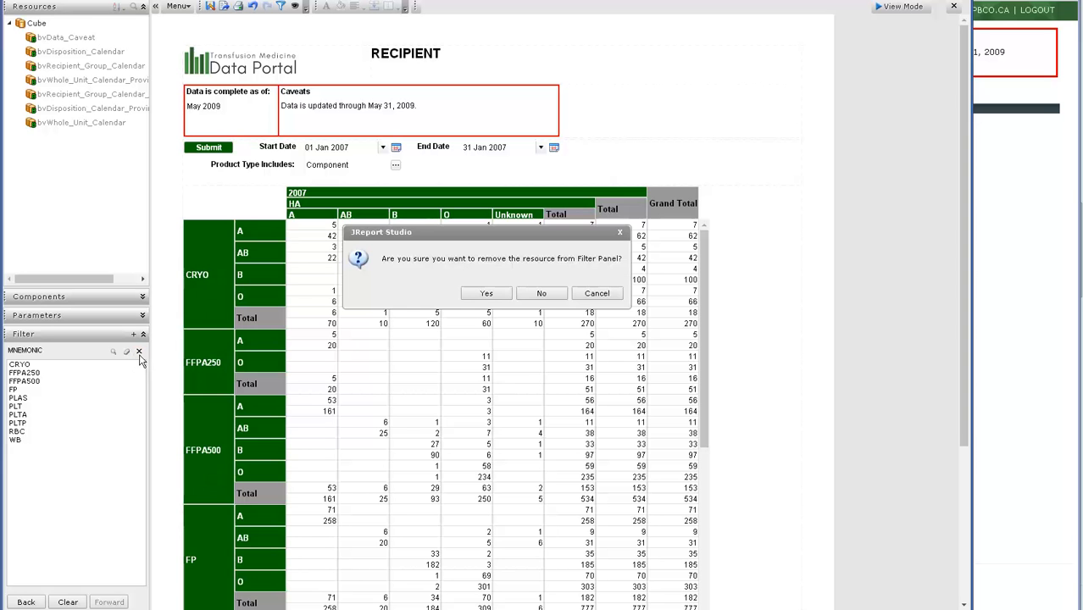
left_click(486, 293)
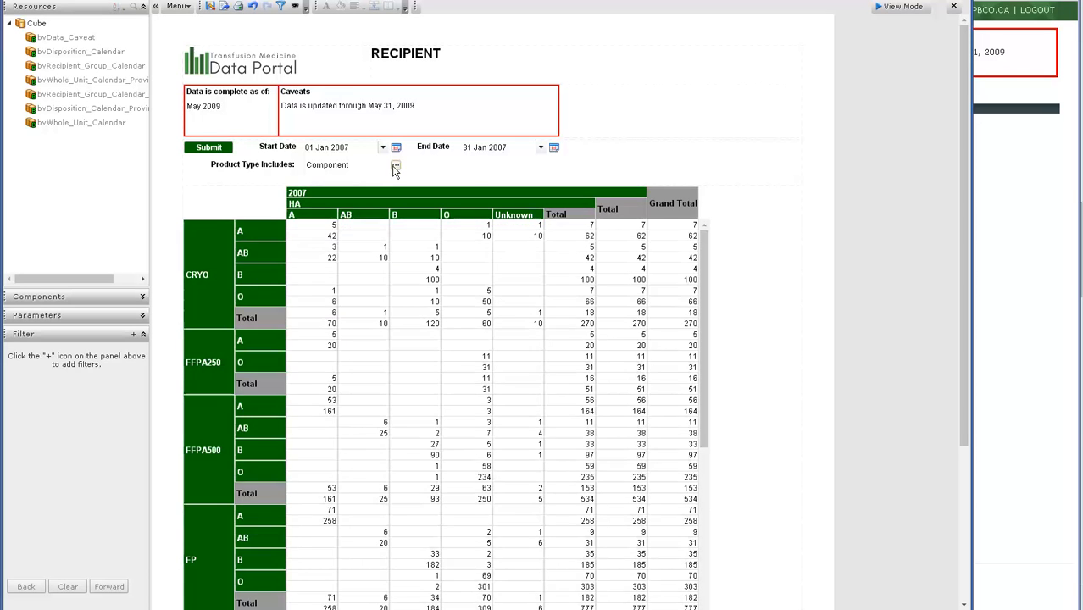
Change the report's product type from Component to PPP only.
left_click(398, 166)
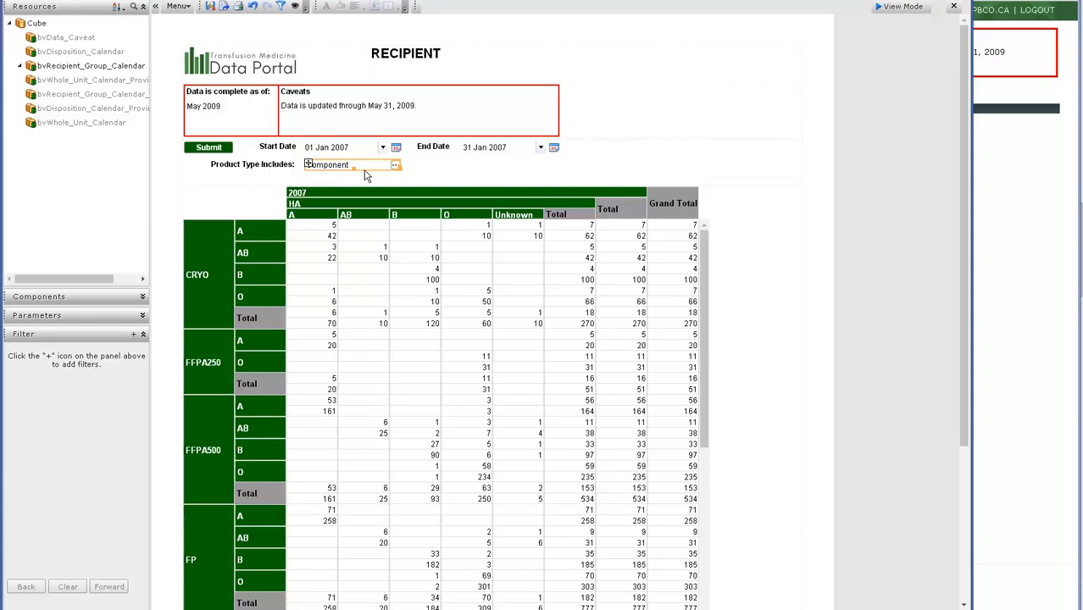
left_click(359, 240)
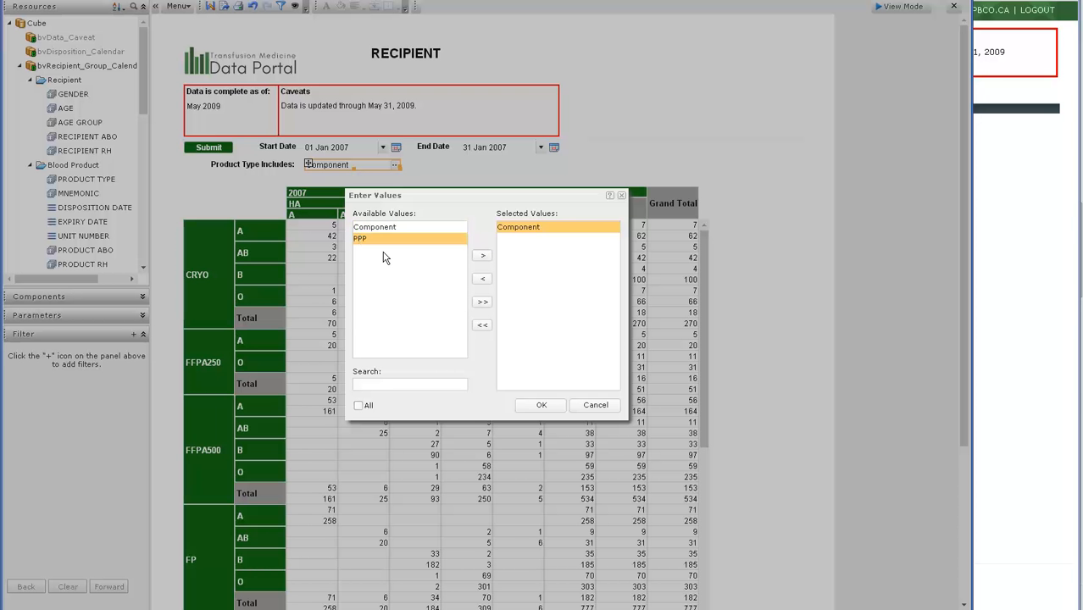
left_click(482, 255)
left_click(483, 281)
left_click(543, 405)
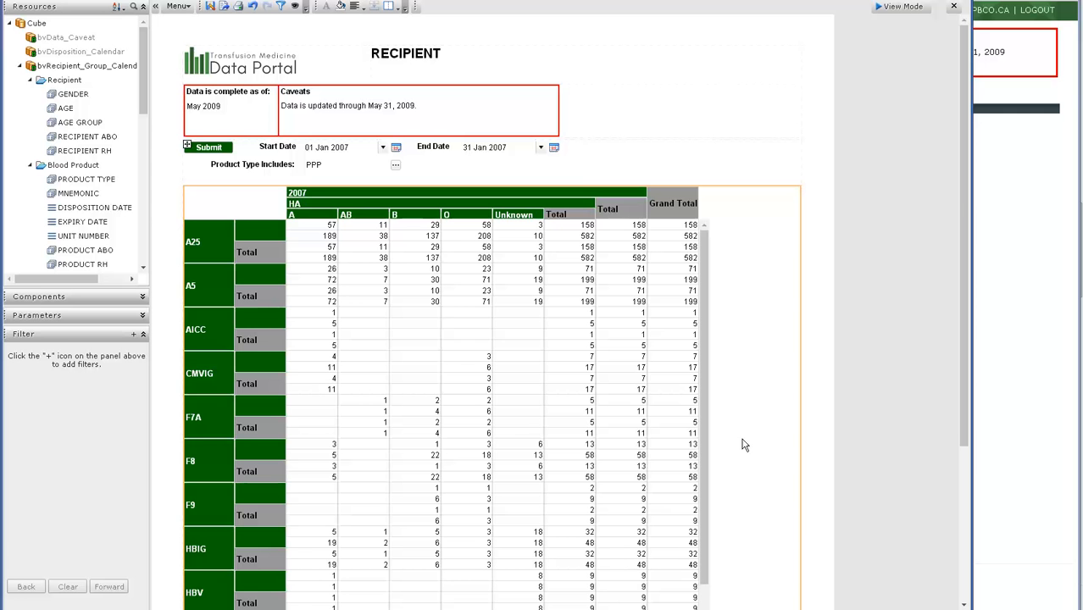
left_click(313, 233)
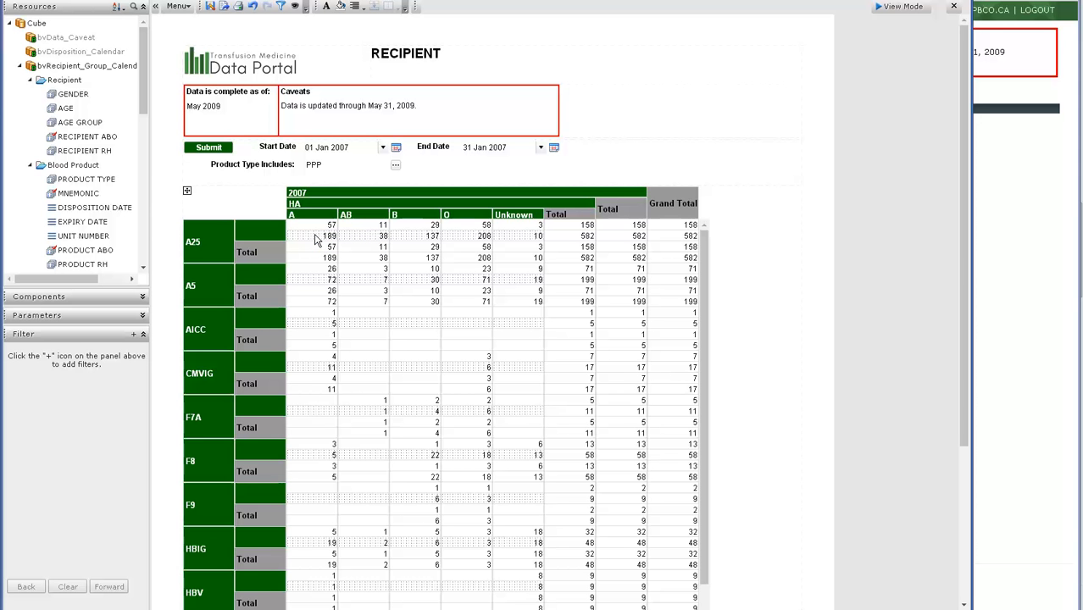
left_click(315, 227)
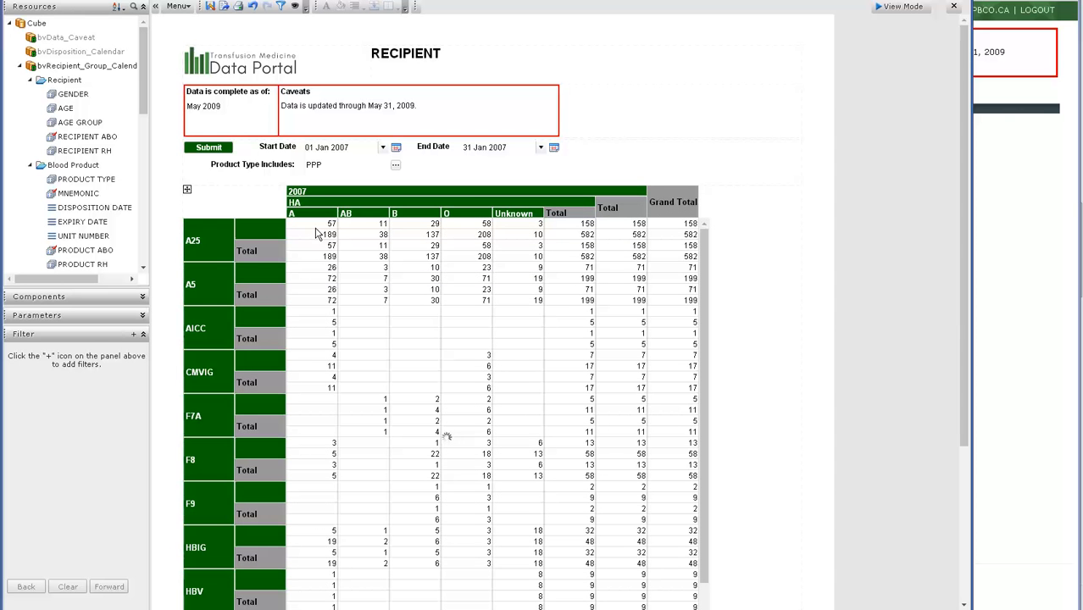
Add a MNEMONIC filter applied to all components and restrict the table to IVIG.
left_click(130, 339)
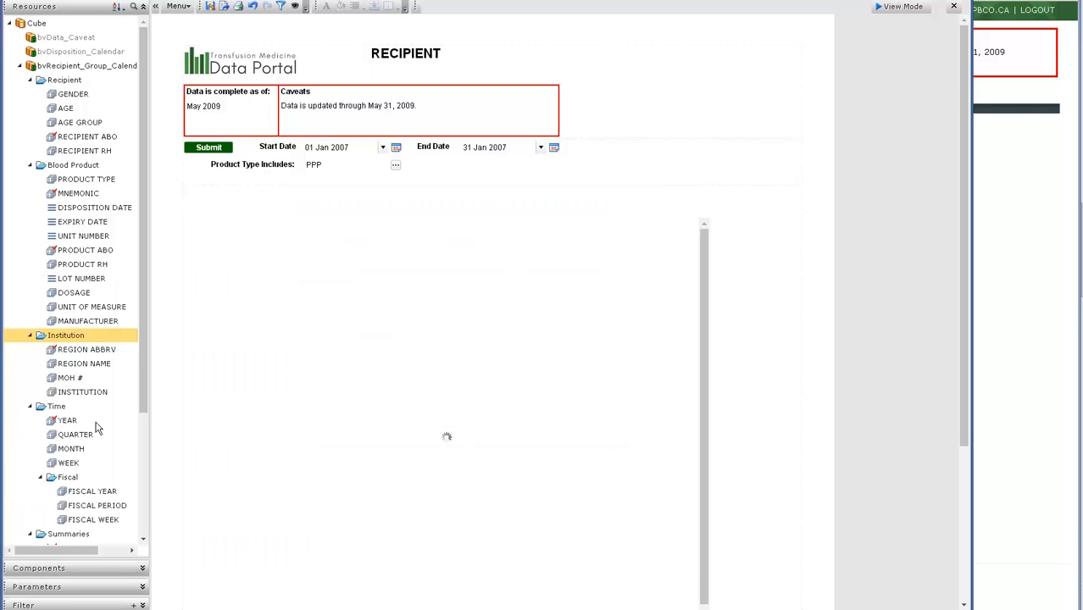
left_click(143, 605)
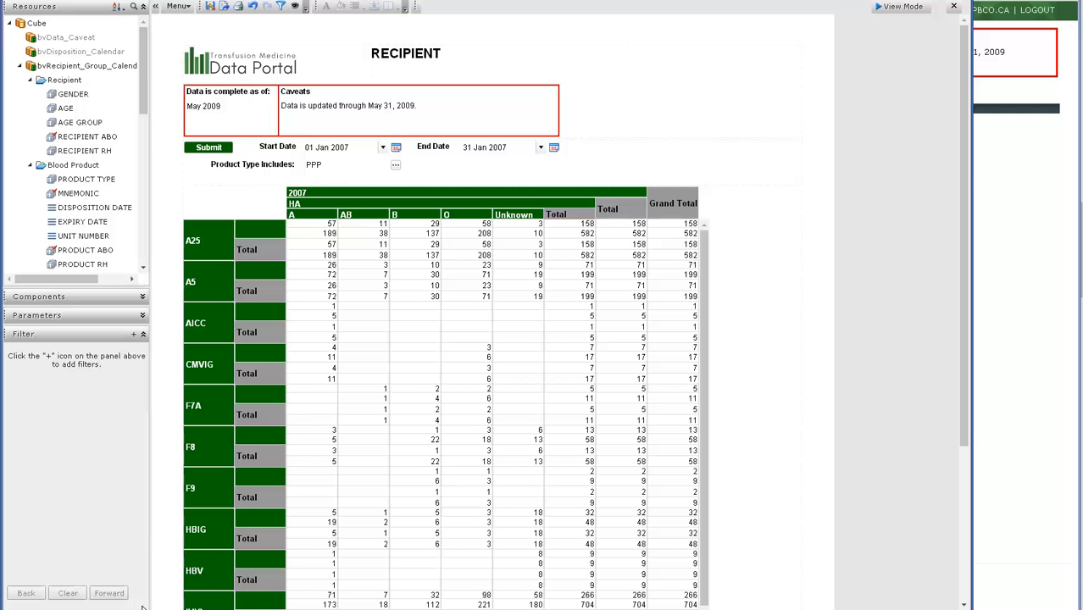
left_click(134, 334)
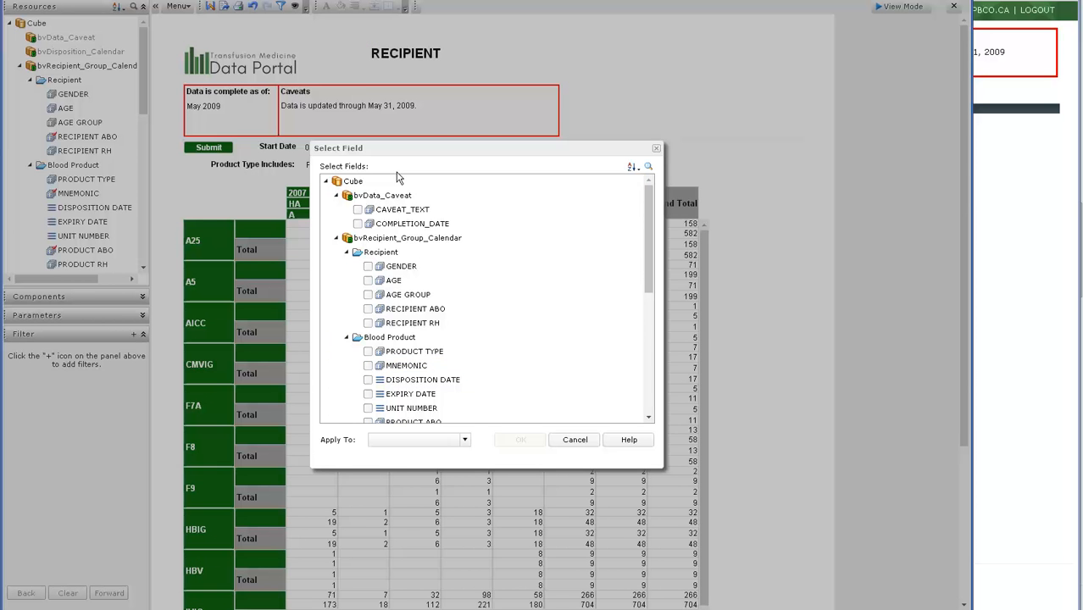
left_click(367, 365)
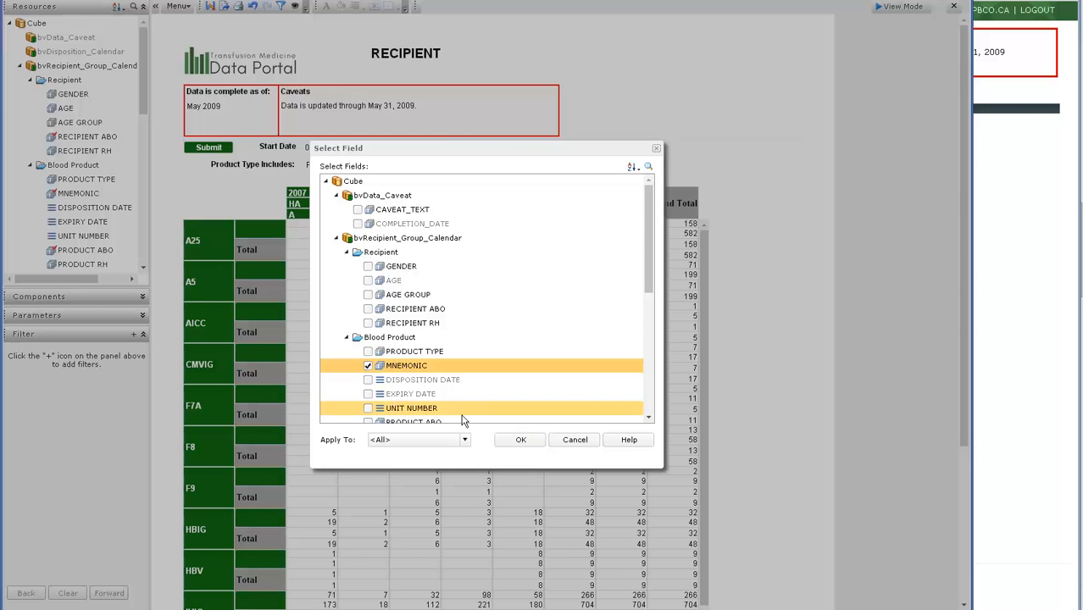
left_click(513, 441)
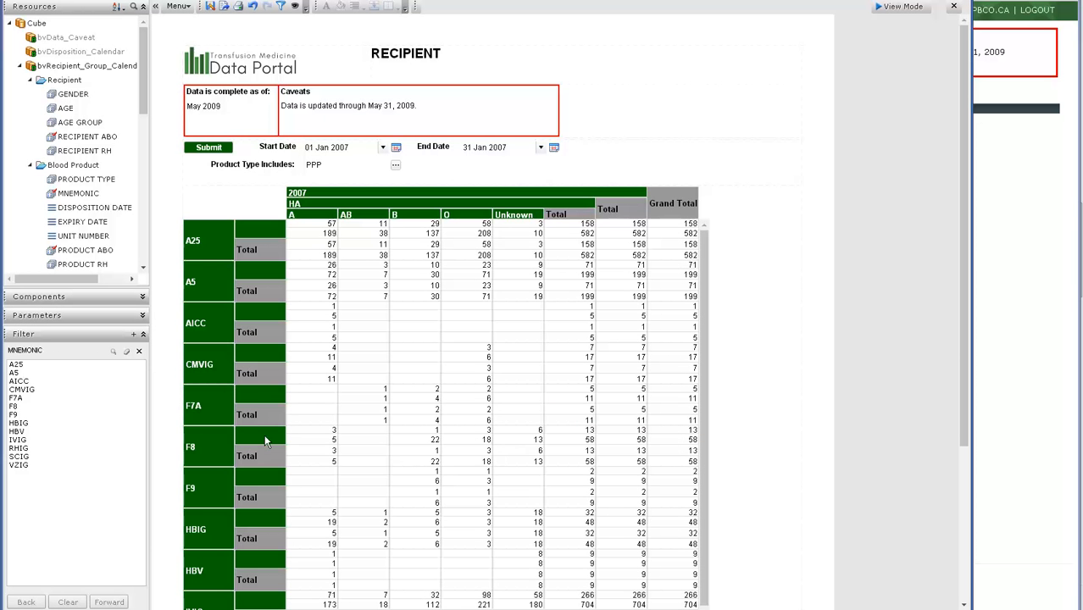
left_click(19, 441)
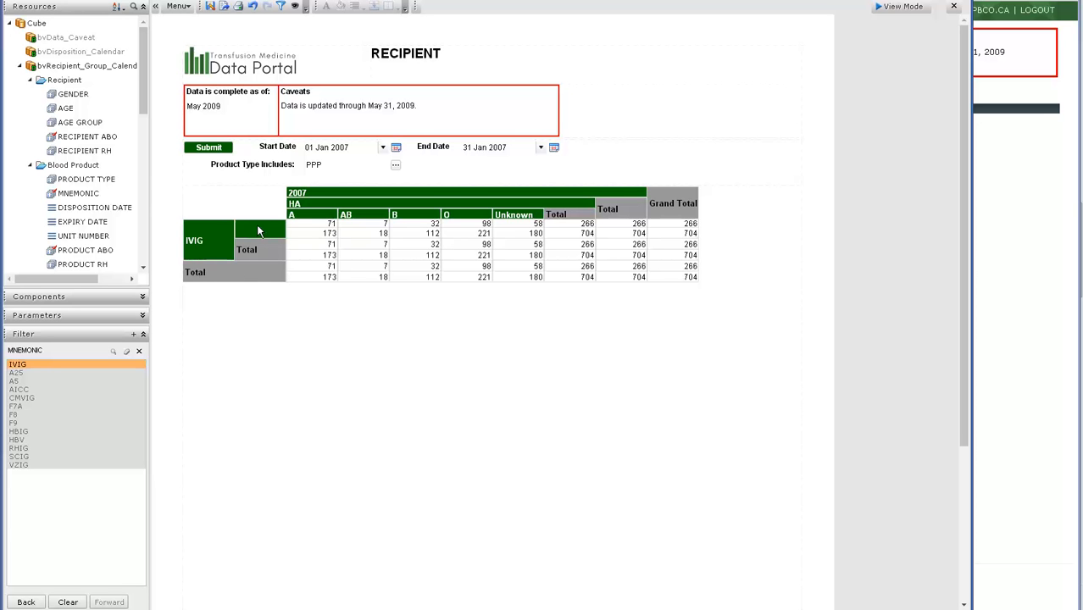
Delete the blank PRODUCT ABO row group from the IVIG table.
left_click_drag(244, 228, 247, 226)
mouse_move(255, 231)
left_mouse_down()
mouse_move(133, 185)
mouse_move(38, 199)
mouse_move(30, 214)
left_mouse_up()
left_click(450, 295)
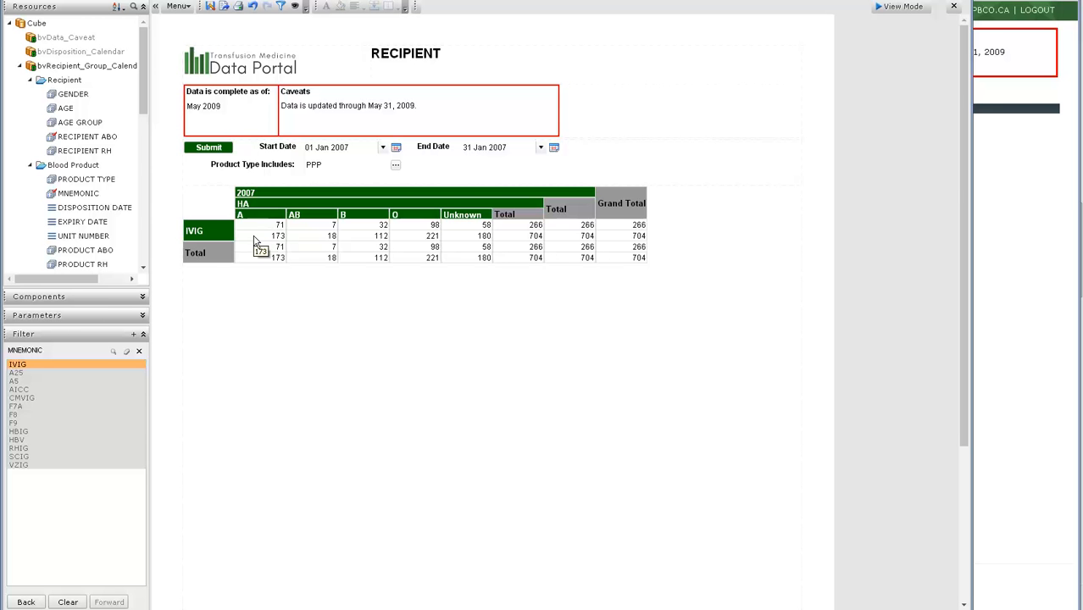
Add another summary field from the cube's resources to the IVIG table's value cells.
left_click_drag(143, 110, 150, 213)
left_click(82, 207)
left_click_drag(82, 207, 354, 243)
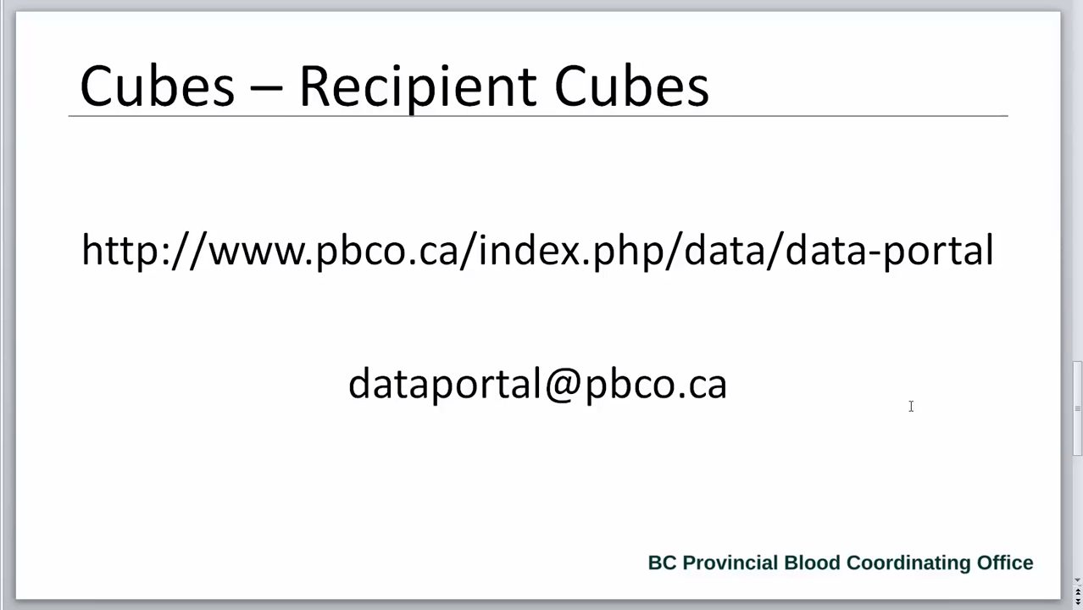
scroll(911, 407, "down", 1)
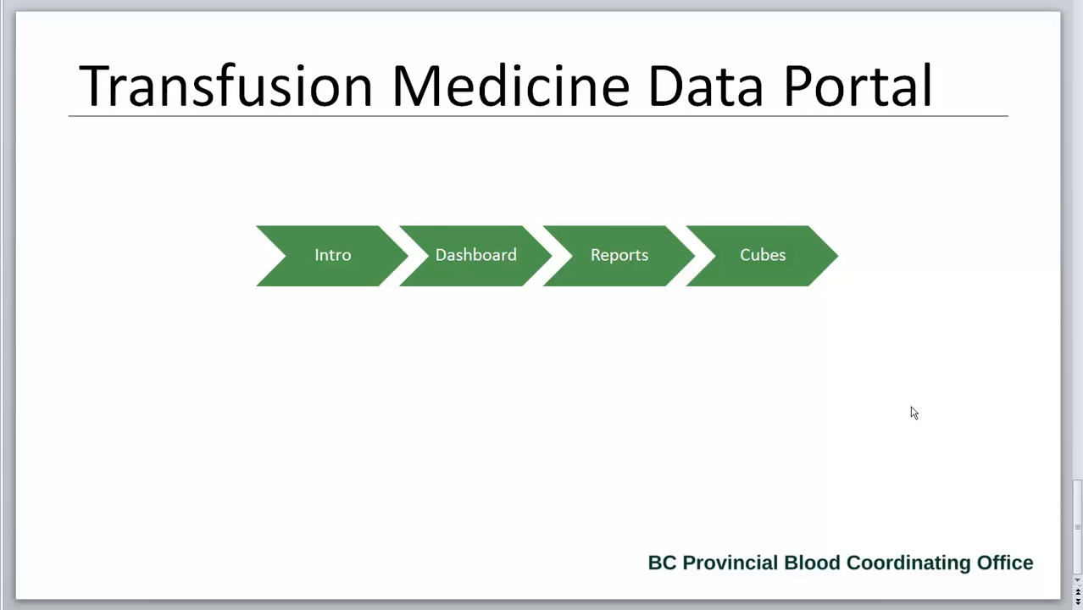